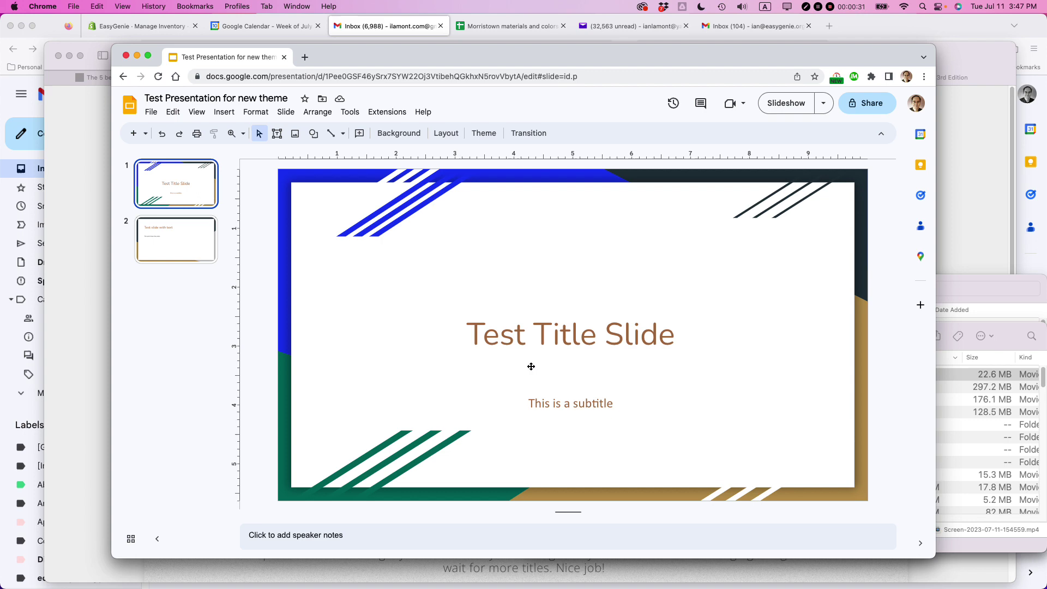
Show slide 2, 'Test slide with text', in the editor.
click(180, 237)
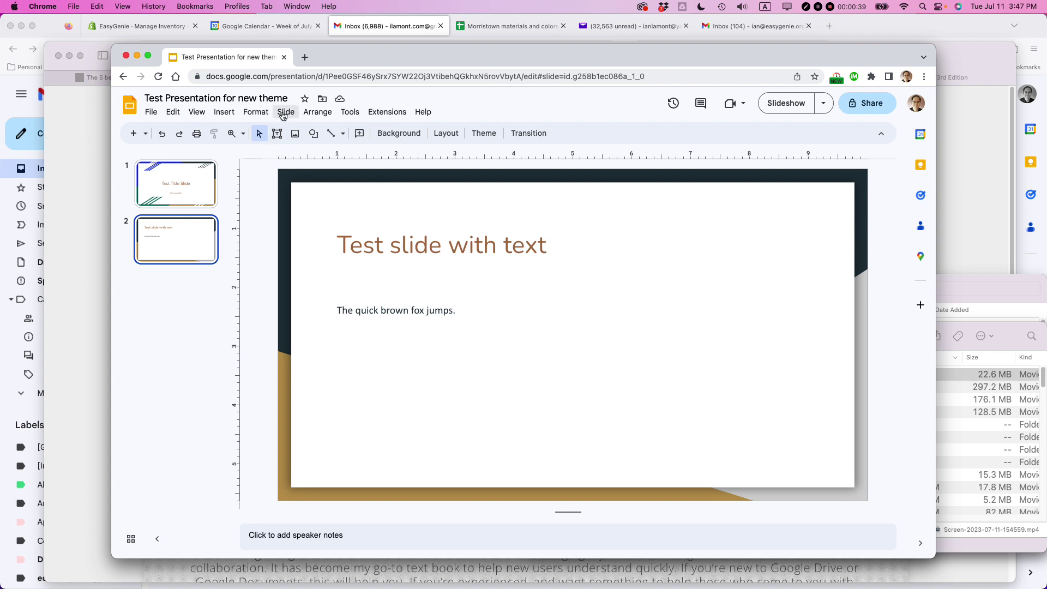
Try the Focus, Momentum and Material themes on the presentation.
click(283, 113)
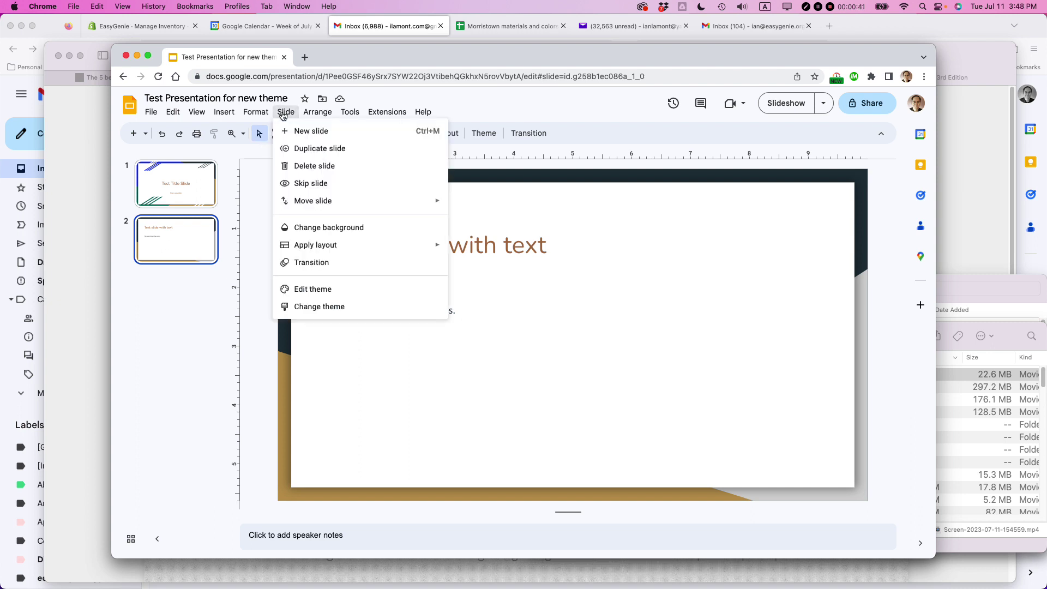
click(330, 305)
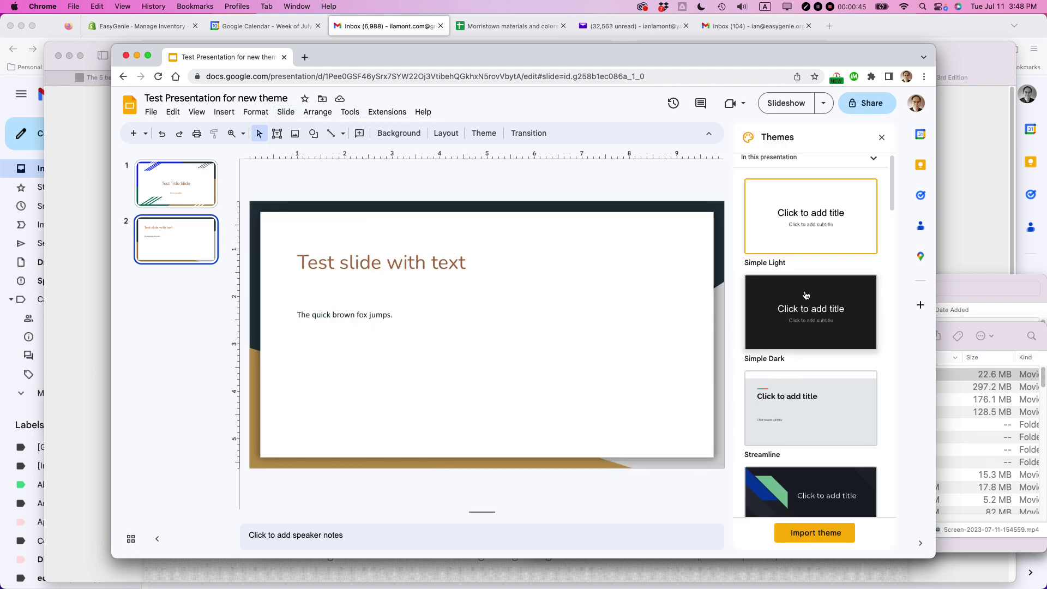
scroll(806, 295, down, 5)
click(780, 240)
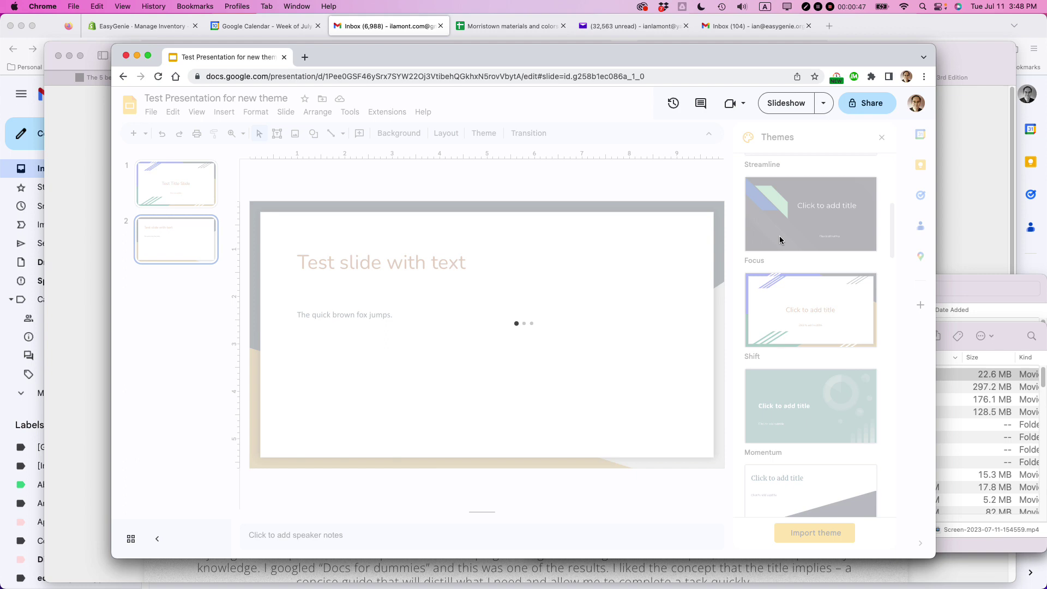
click(785, 406)
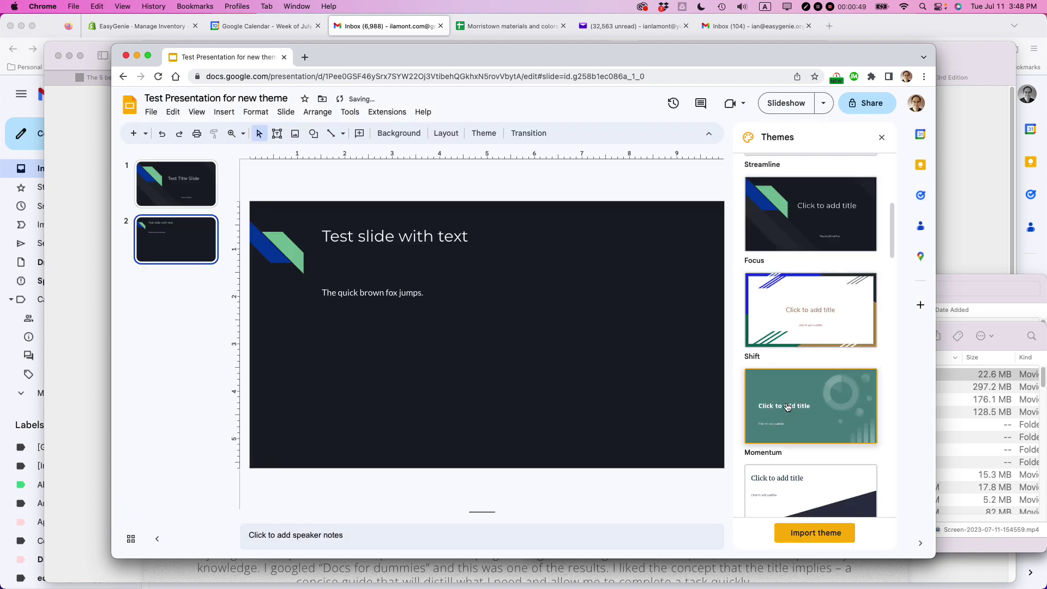
click(149, 177)
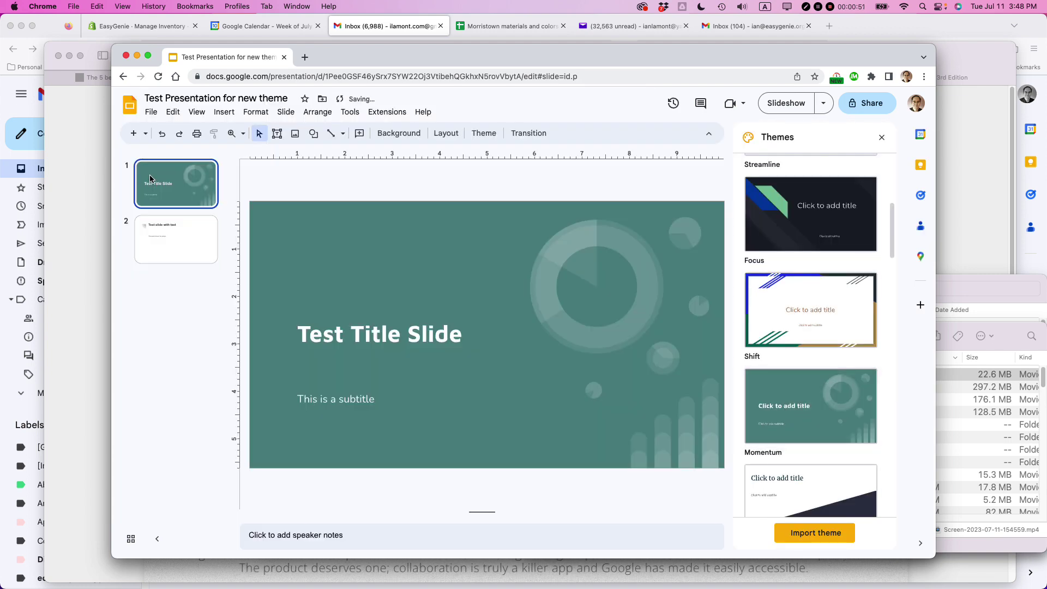
click(173, 246)
scroll(768, 342, down, 3)
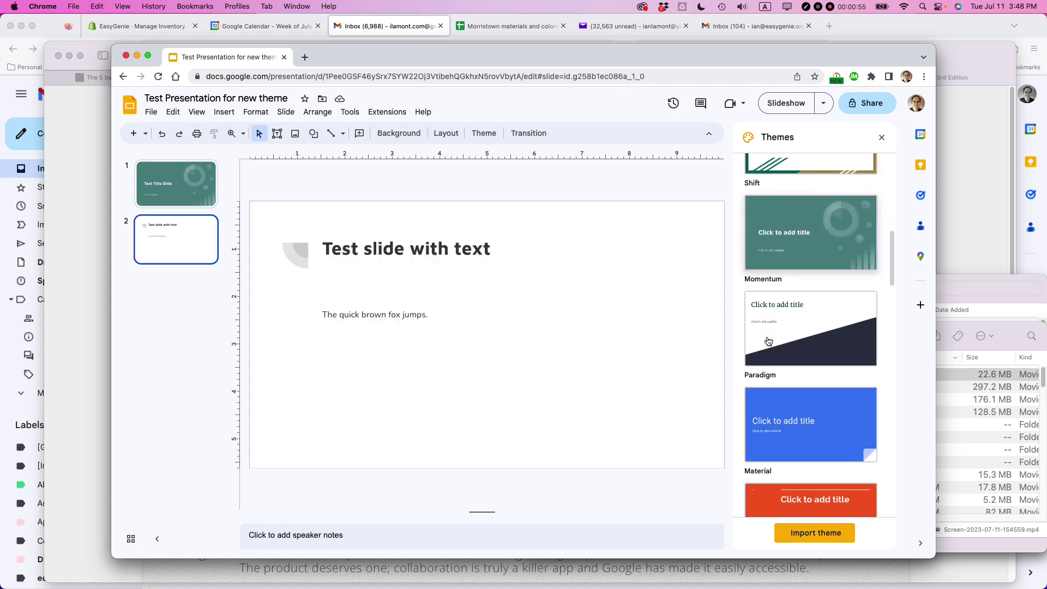
click(809, 413)
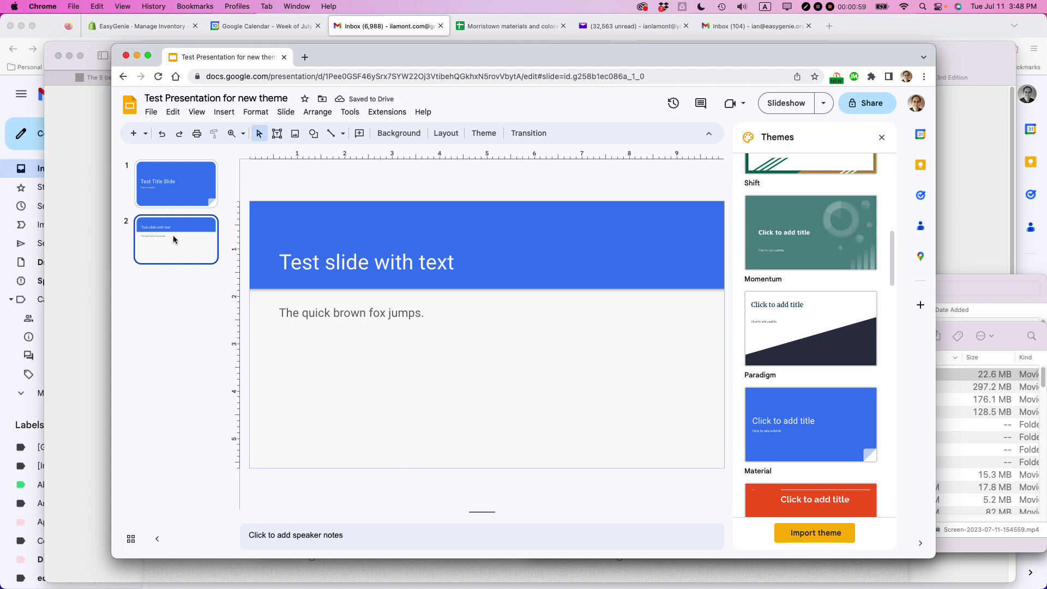
Switch back to Shift, then apply Streamline and show the title slide.
scroll(760, 304, up, 10)
scroll(795, 300, down, 5)
scroll(795, 301, down, 3)
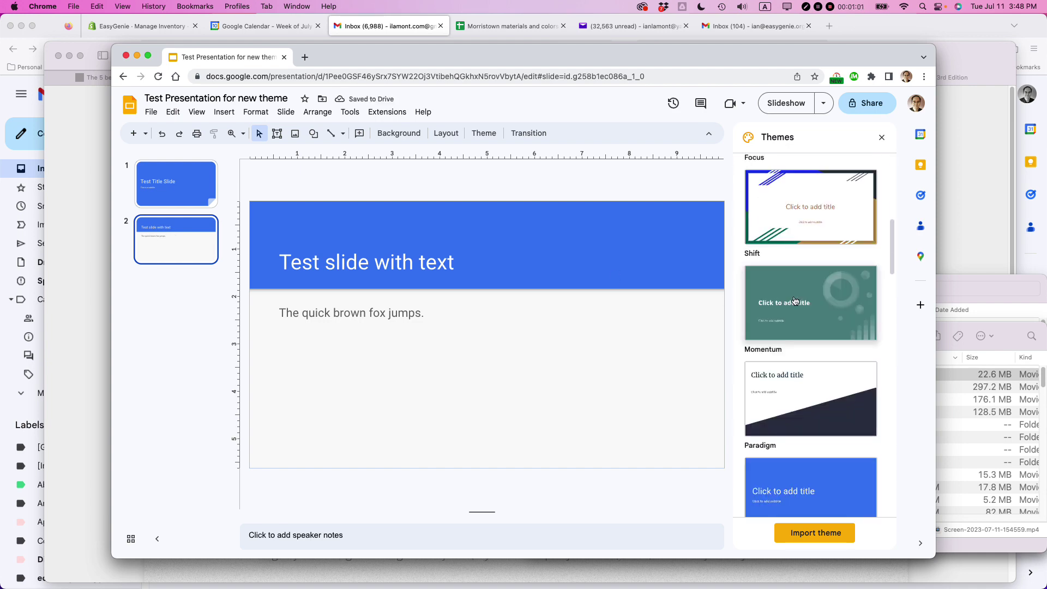
scroll(785, 272, up, 1)
click(771, 244)
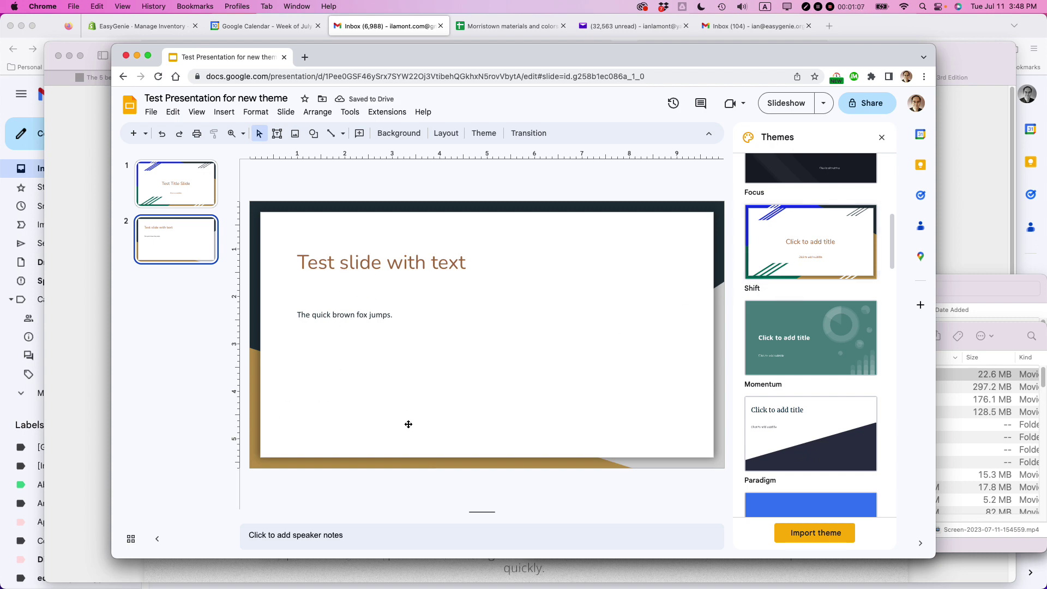
scroll(839, 379, up, 3)
scroll(839, 378, up, 3)
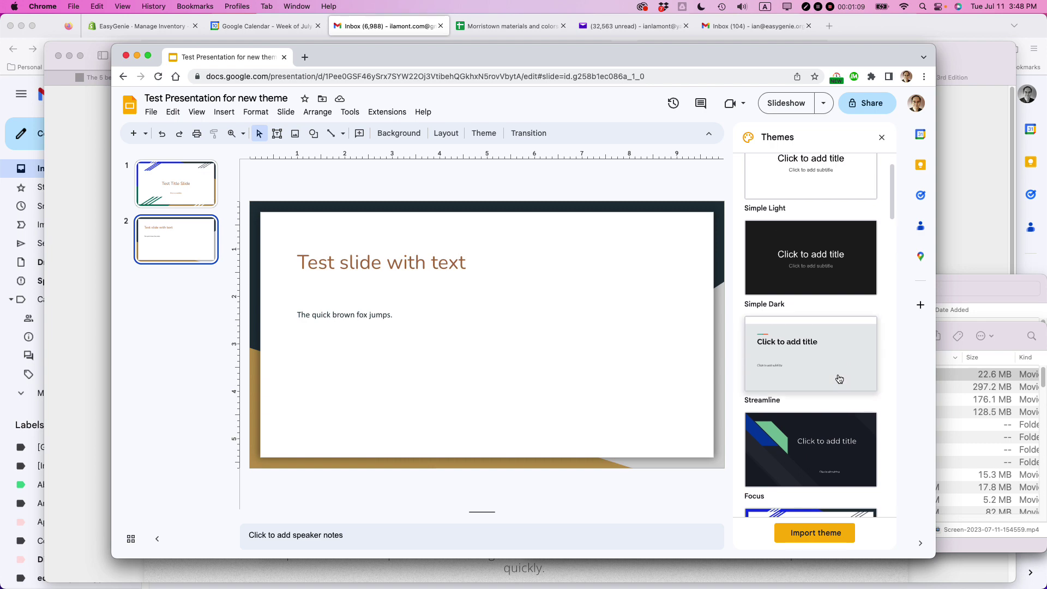
click(802, 368)
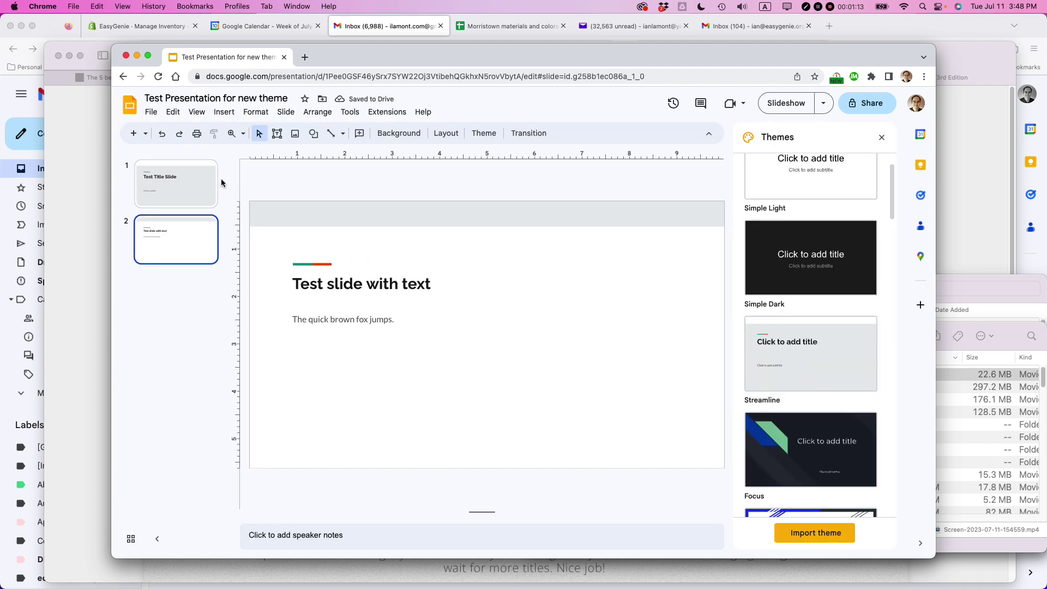
click(184, 184)
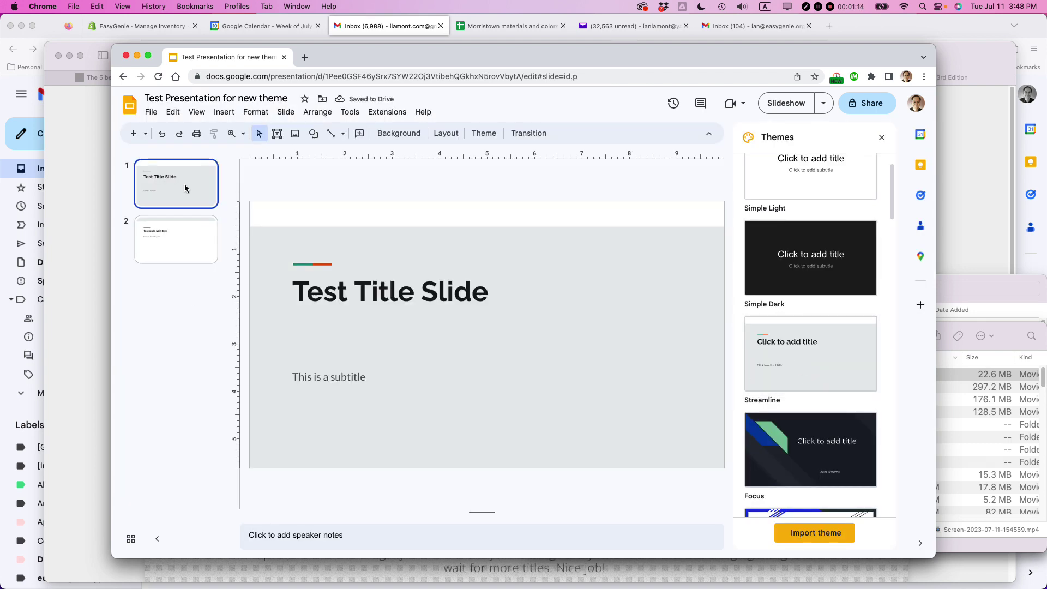
Open the current Streamline theme for editing, showing its master slide.
click(286, 111)
click(337, 287)
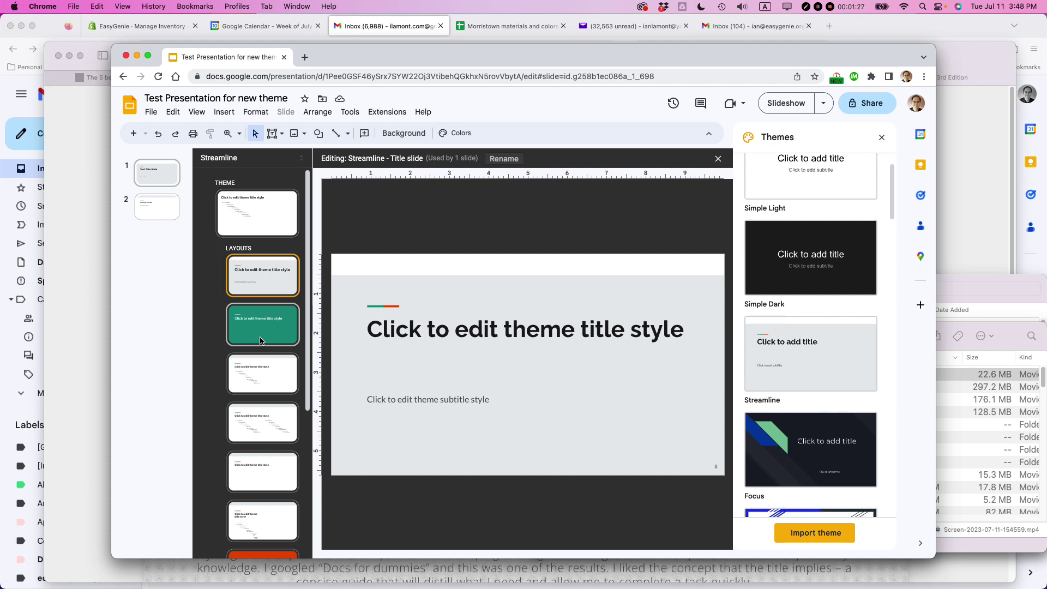
click(257, 218)
Browse the Title slide, Section header, Title and body, Main point and other layouts, then return to the master.
click(260, 274)
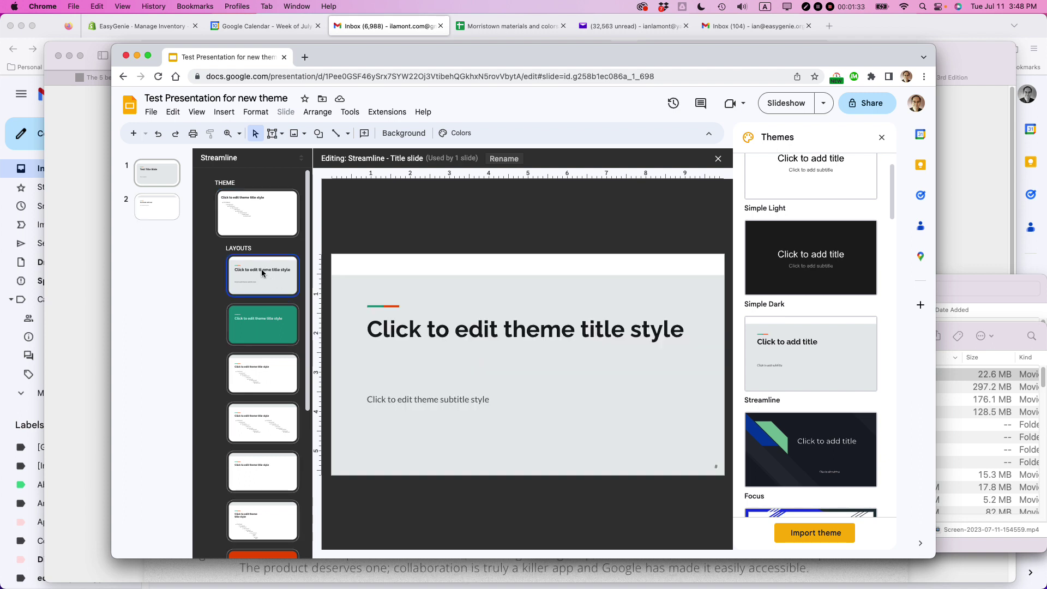
click(282, 325)
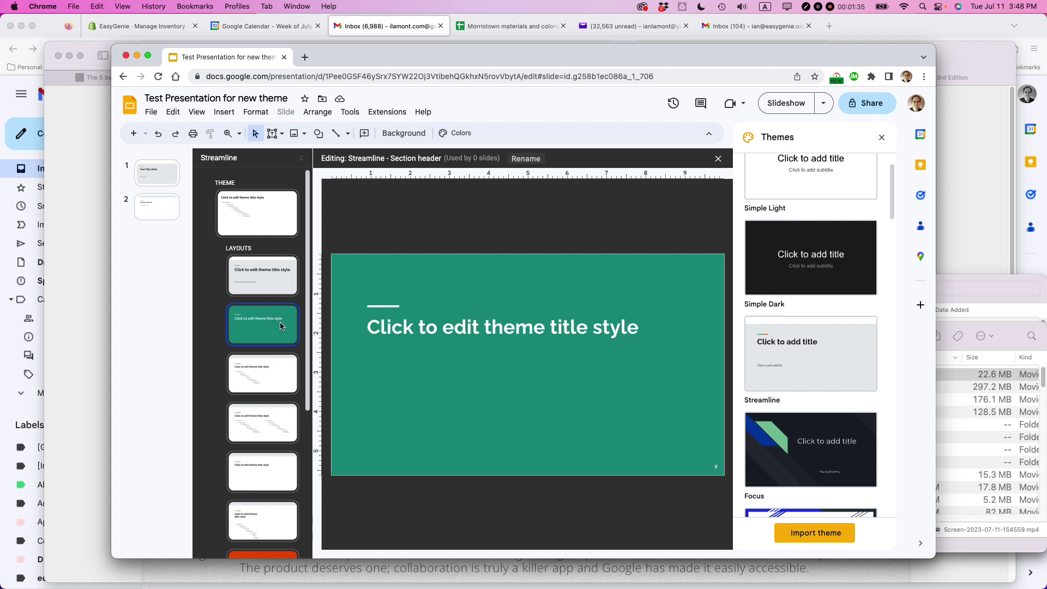
click(276, 376)
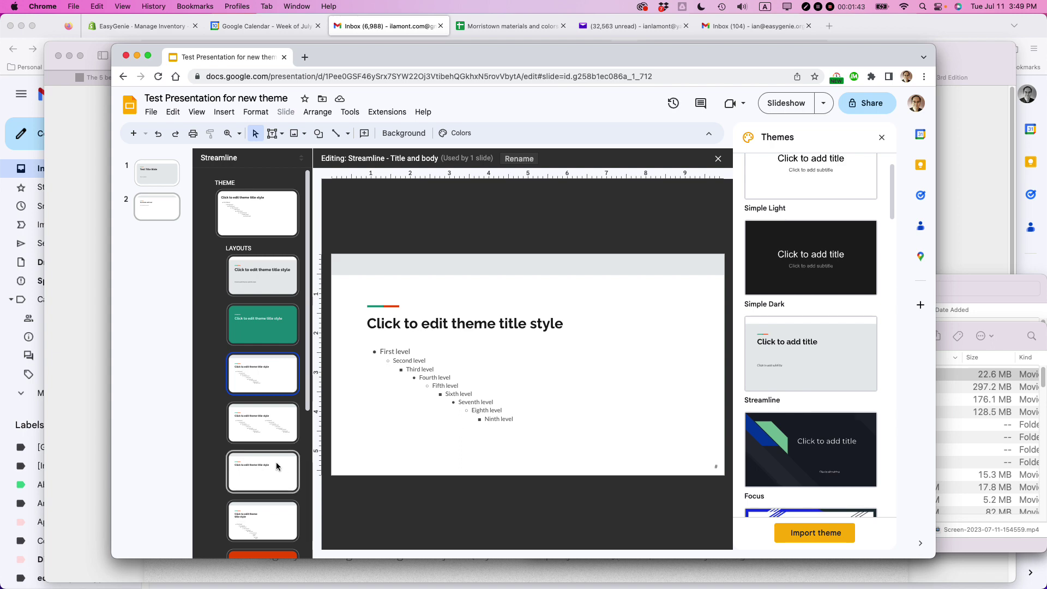
scroll(276, 466, down, 3)
click(262, 480)
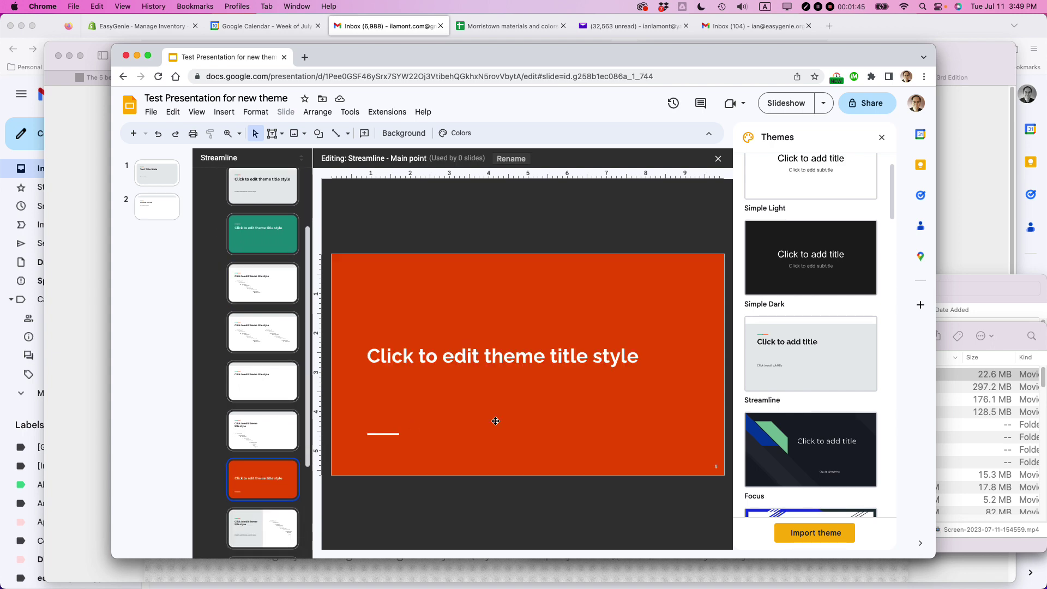
key(Down)
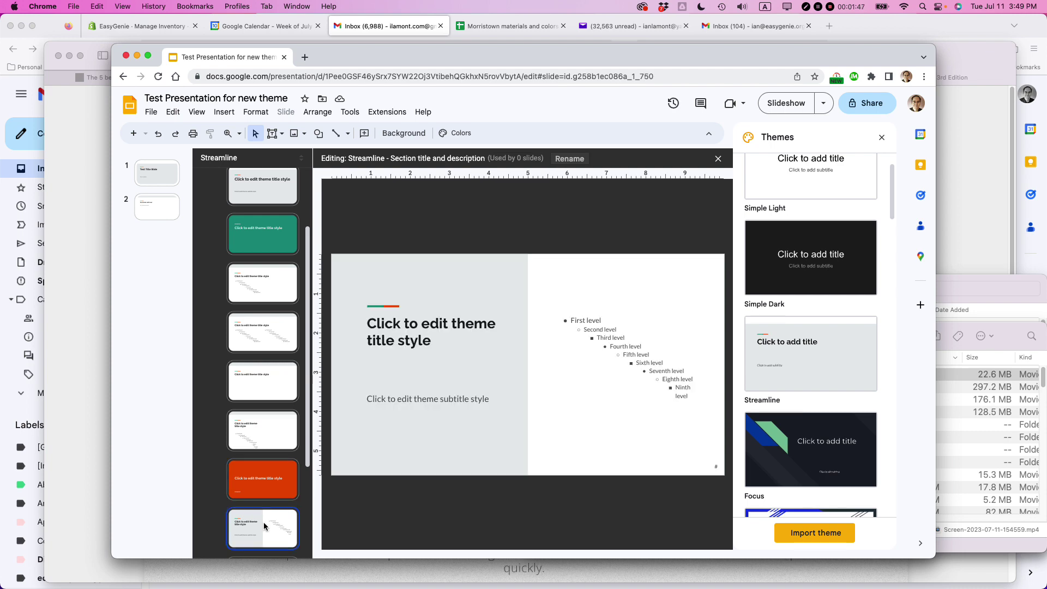
click(268, 431)
click(265, 389)
scroll(265, 355, up, 3)
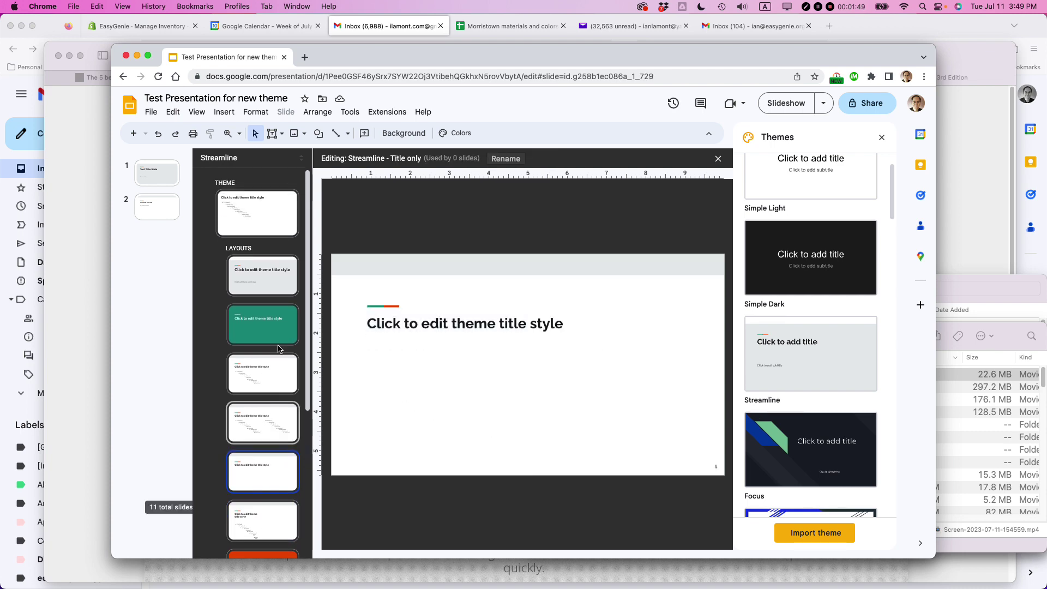
click(257, 199)
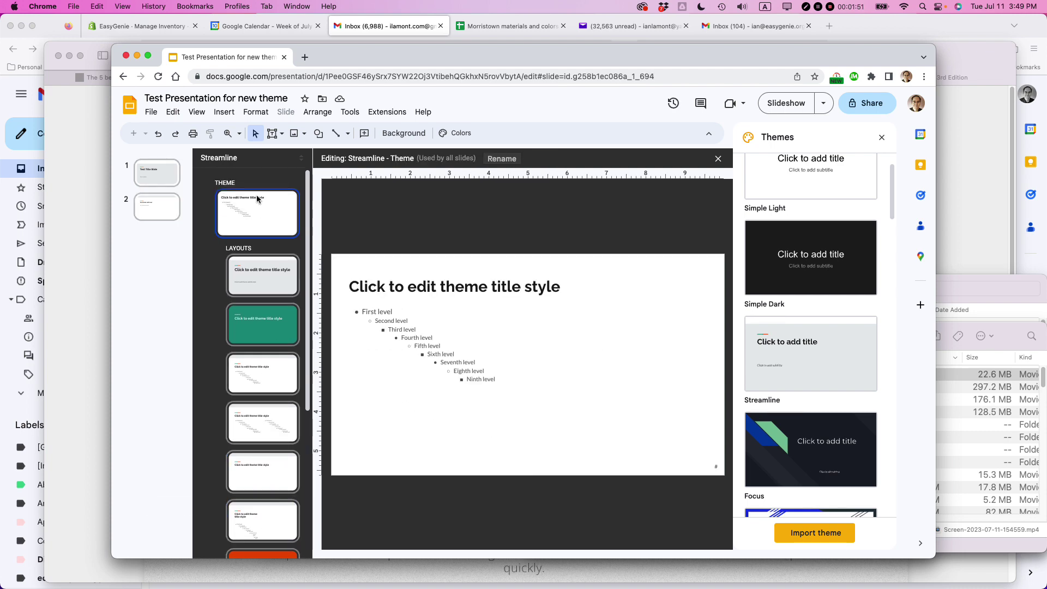
Change the master title text from Raleway 28 to Cambria 30 pt.
triple_click(447, 285)
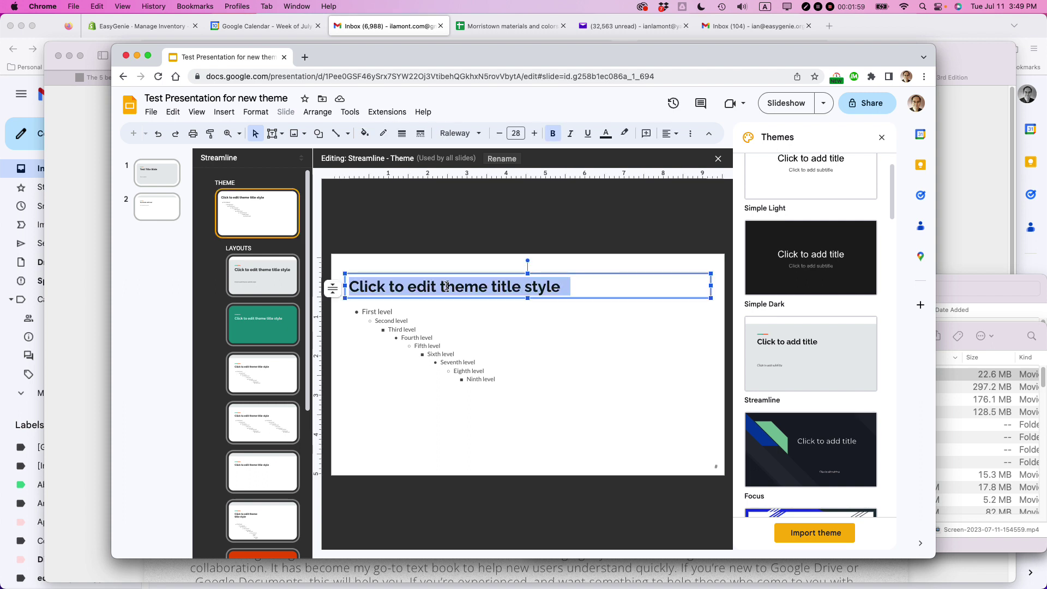
click(480, 135)
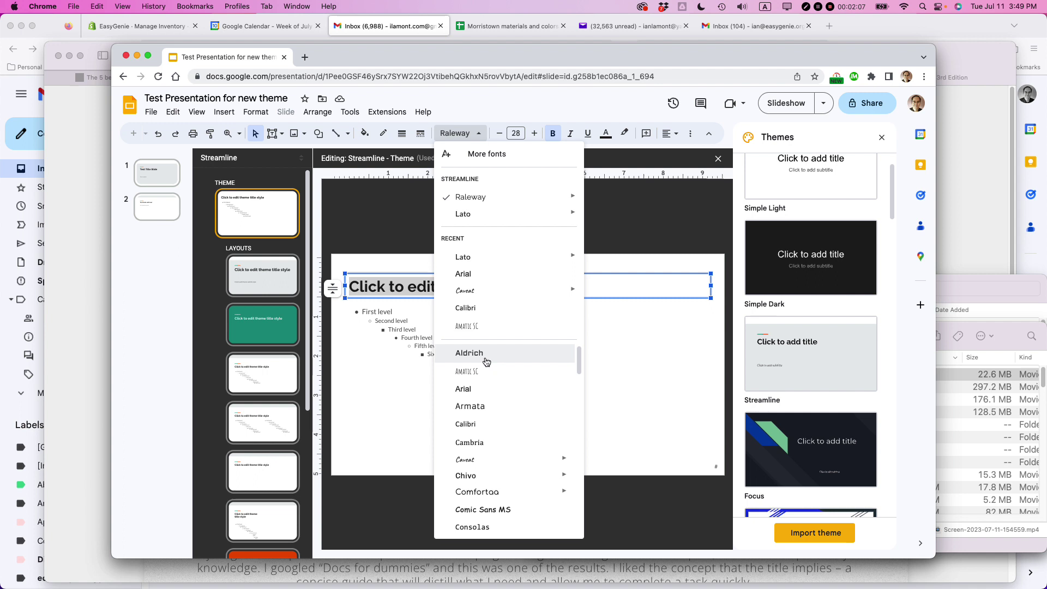
click(487, 442)
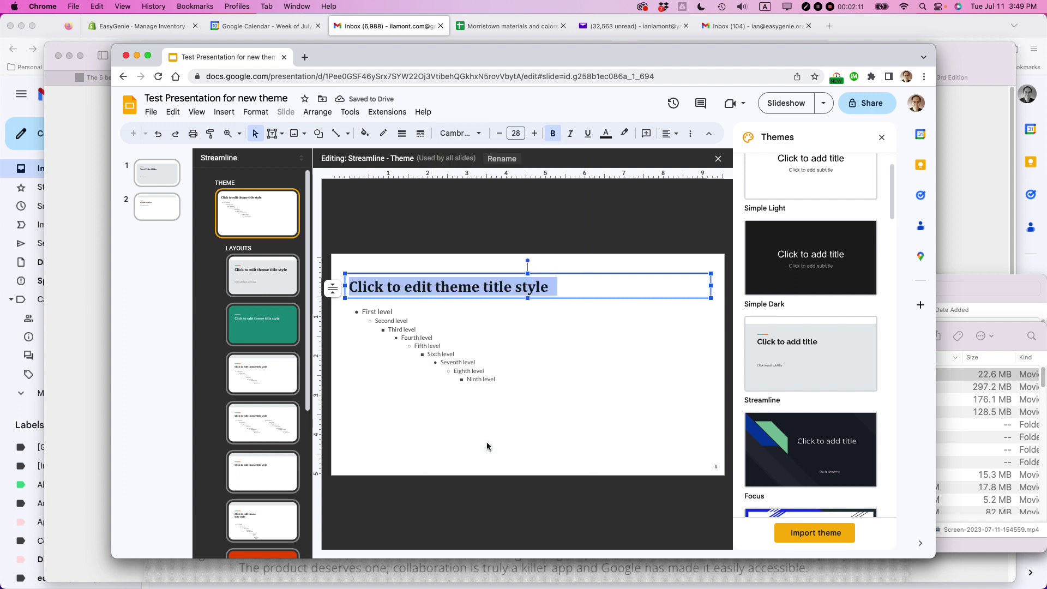
click(533, 133)
click(534, 133)
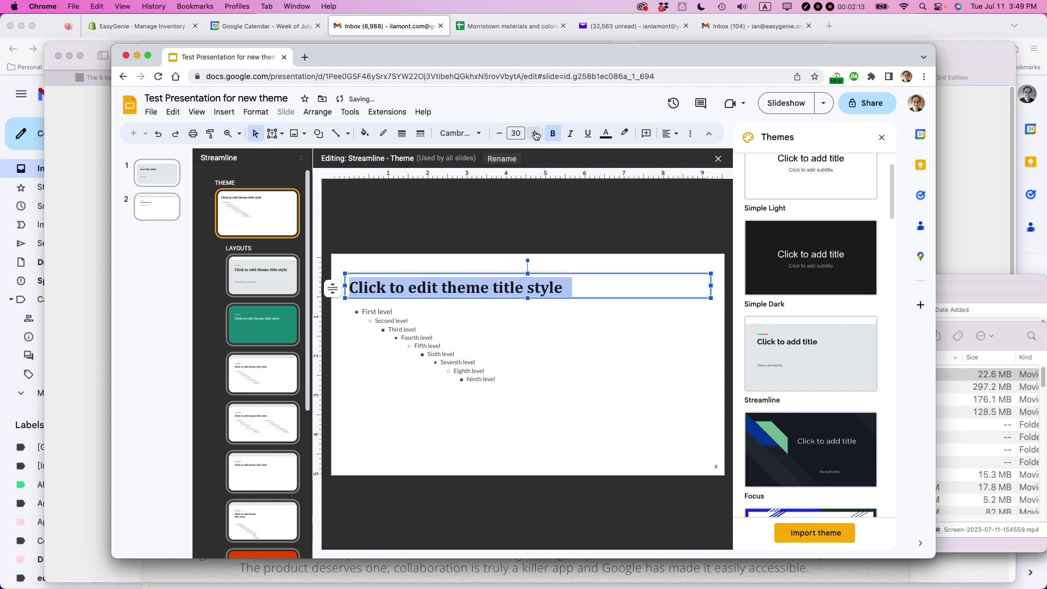
click(522, 354)
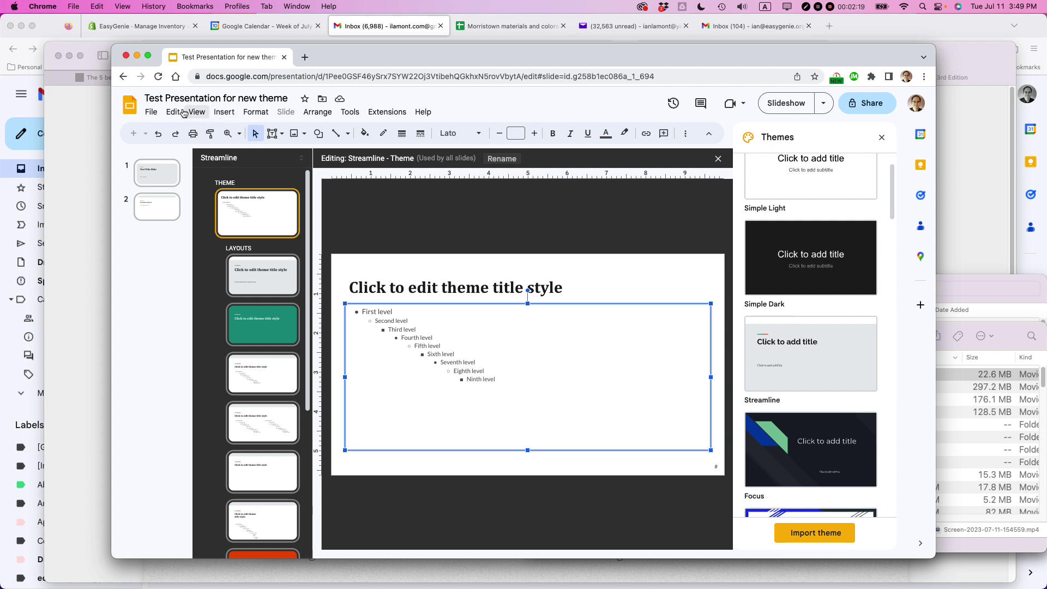
Zoom in on the master slide and widen the browser window to both screen edges.
click(207, 112)
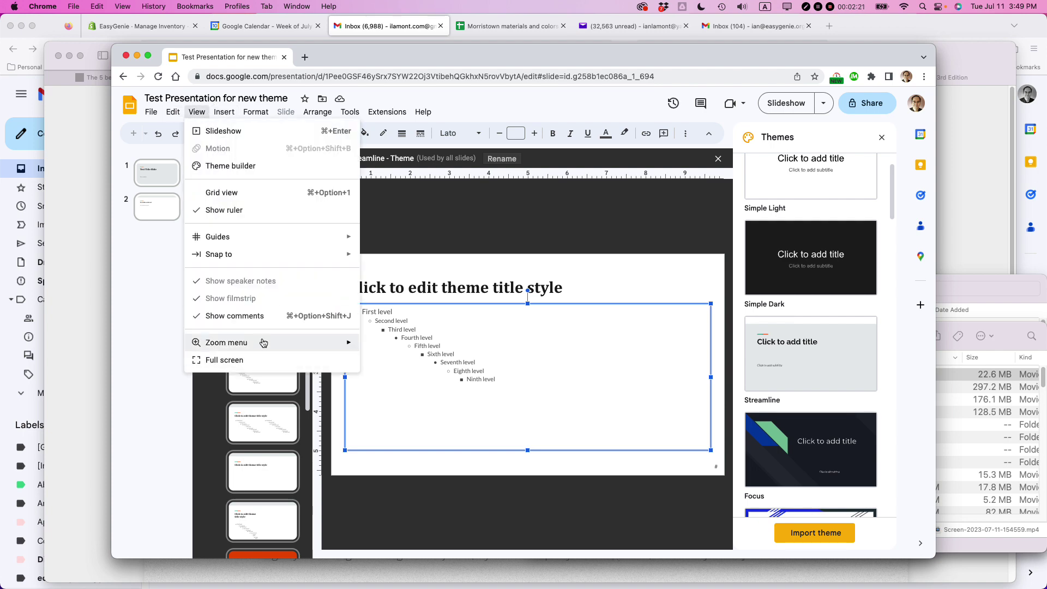
mouse_move(276, 344)
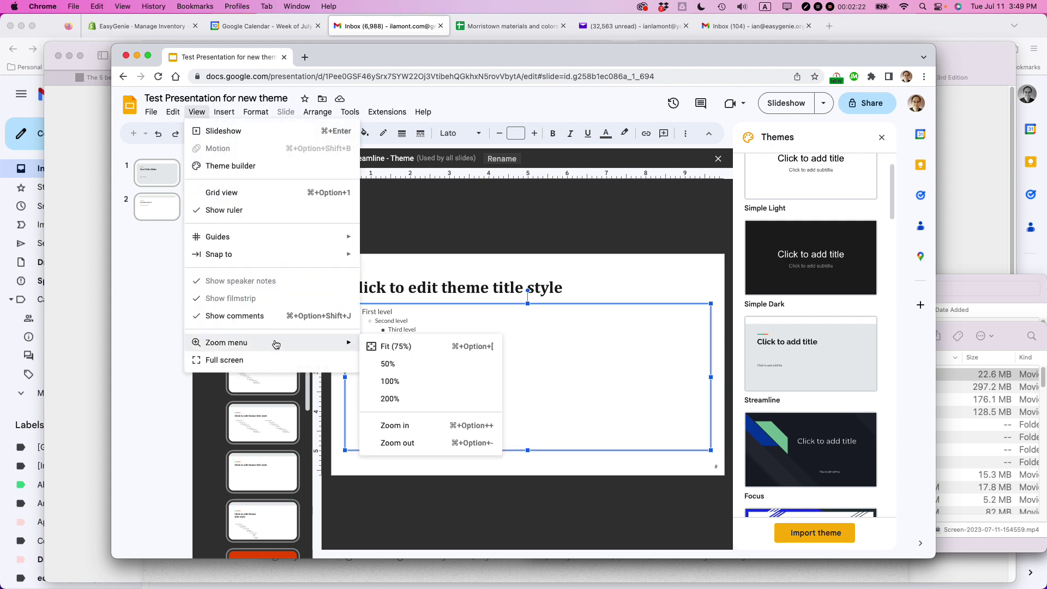
click(403, 427)
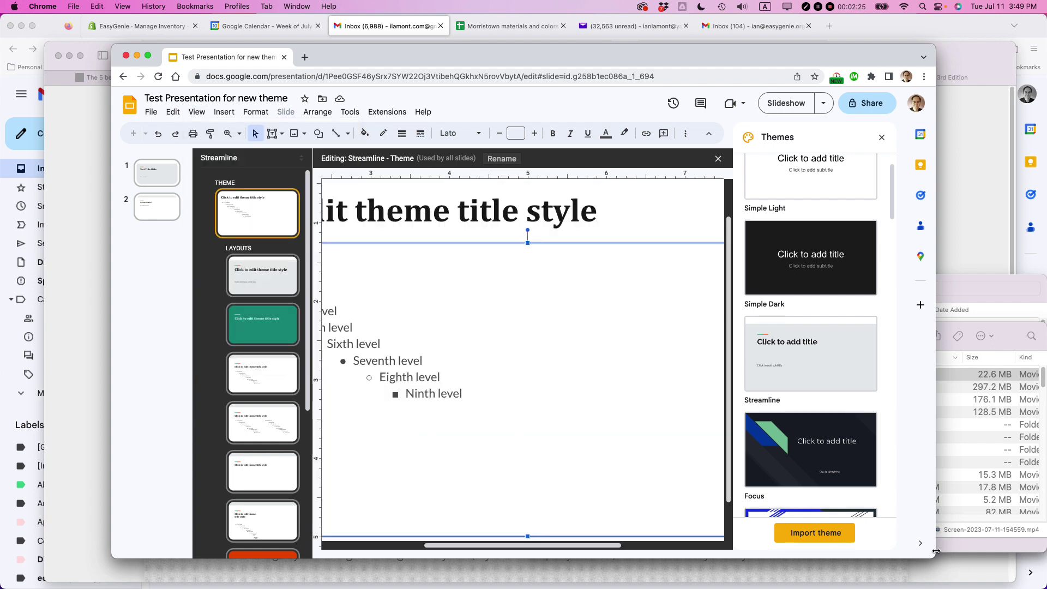
drag(936, 557, 1039, 555)
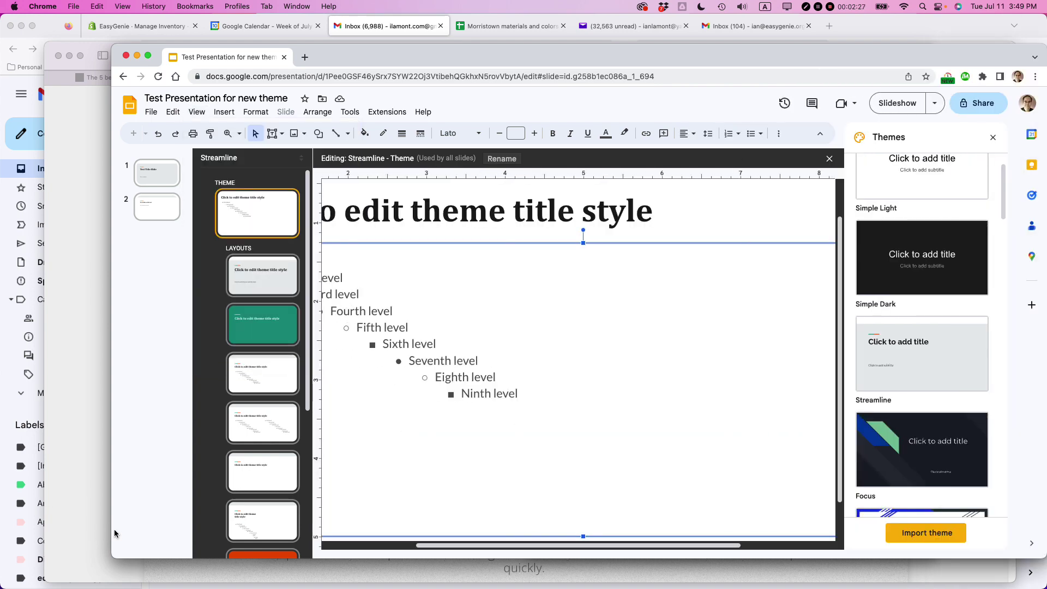
drag(111, 531, 1, 533)
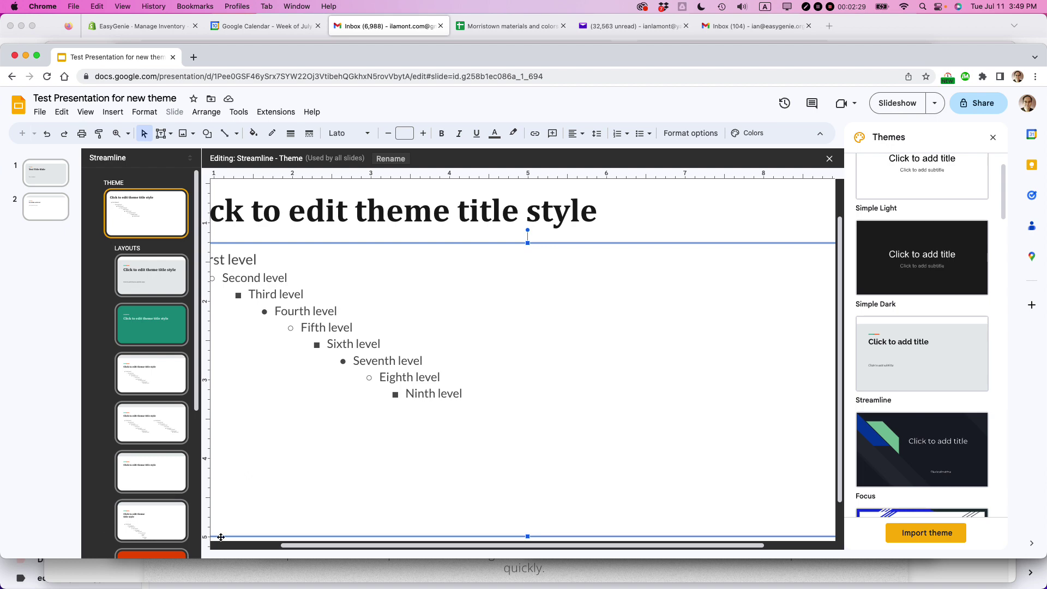
scroll(296, 553, left, 5)
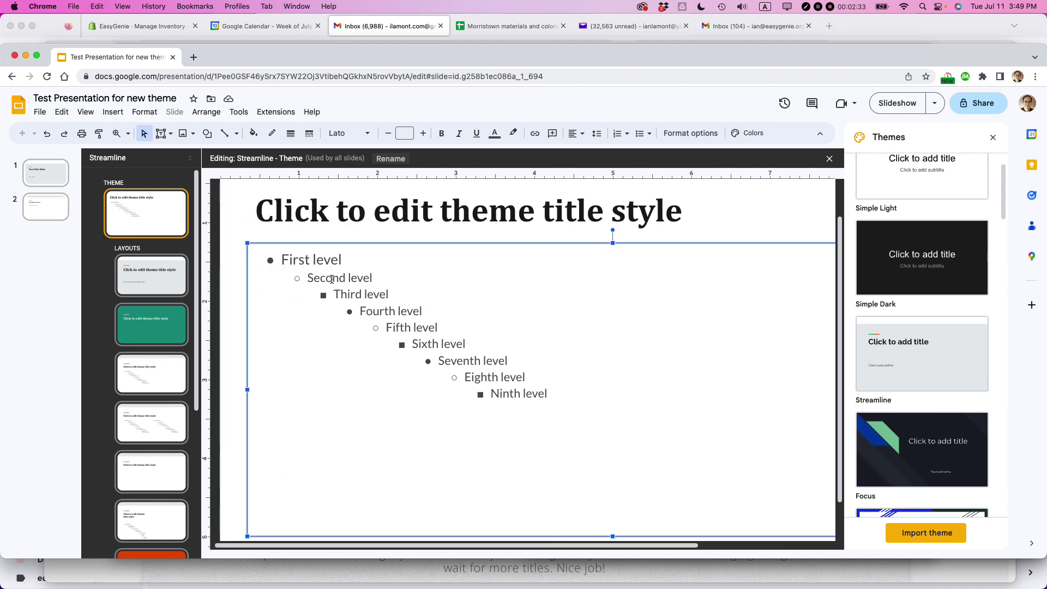
Set the master's Second level text to Caveat Normal at size 14.
triple_click(332, 279)
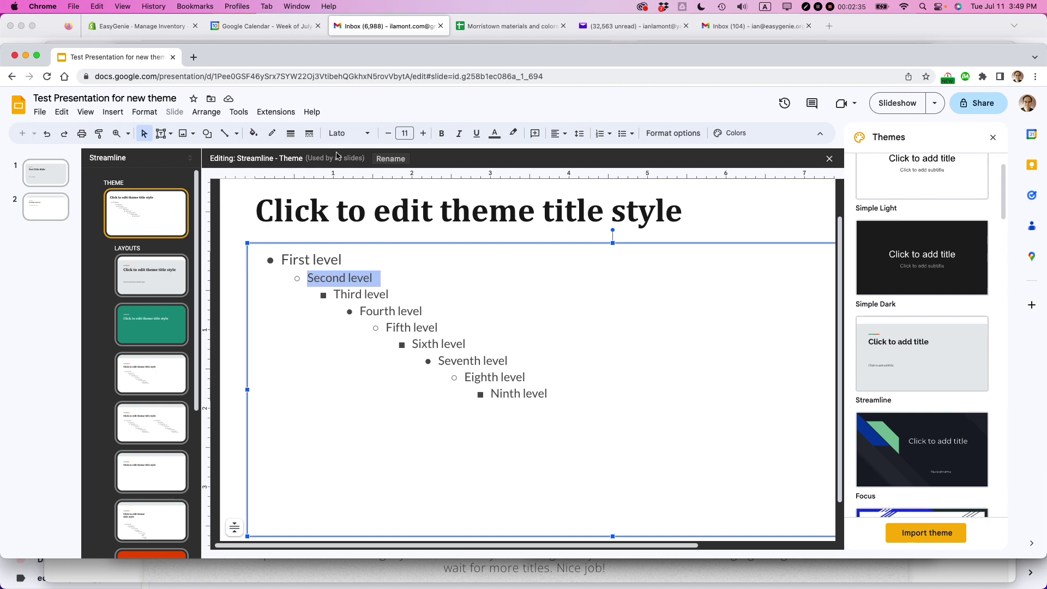
click(370, 134)
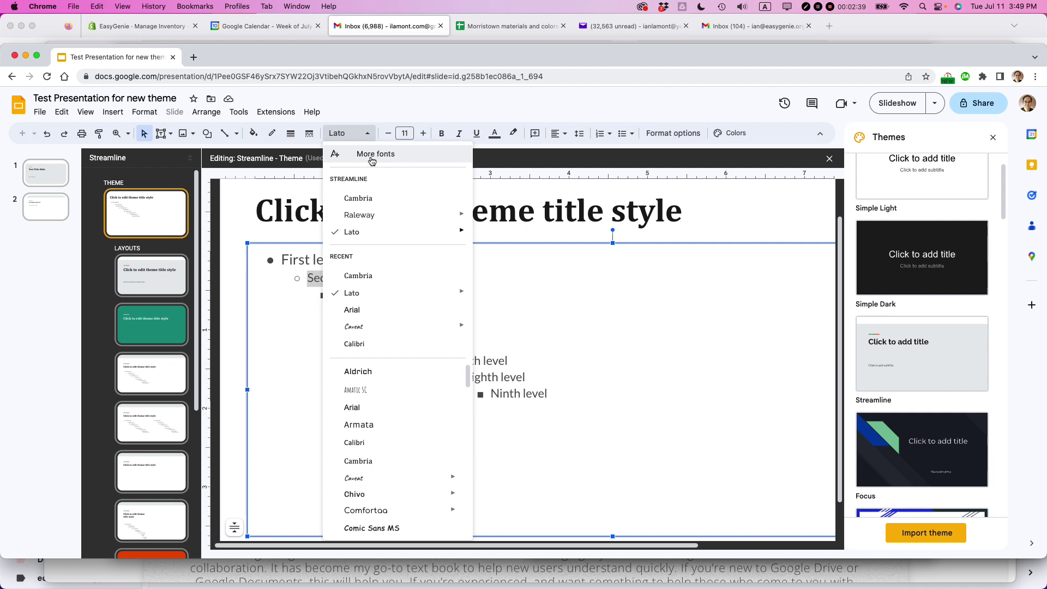
mouse_move(369, 329)
click(487, 332)
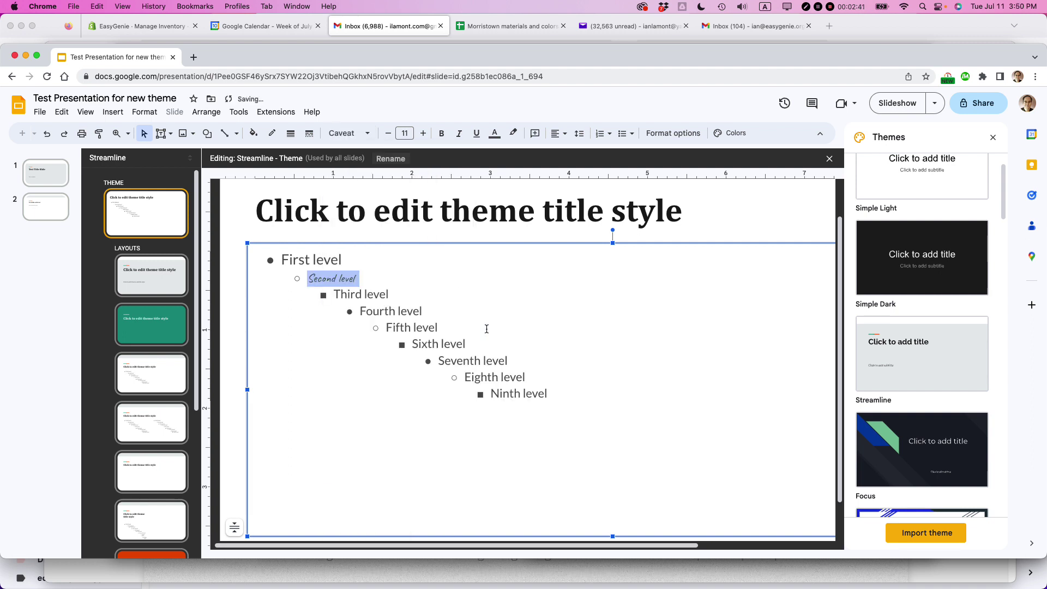
click(423, 135)
click(423, 135)
click(423, 134)
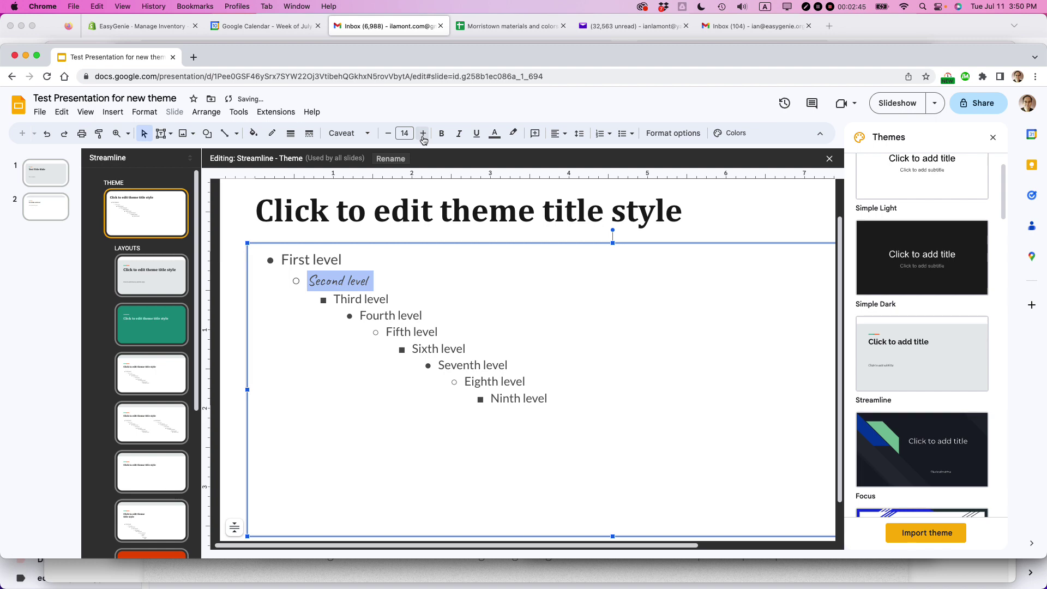
Check the Caveat second level in the Title and body layout, then return to the master.
triple_click(301, 262)
triple_click(348, 301)
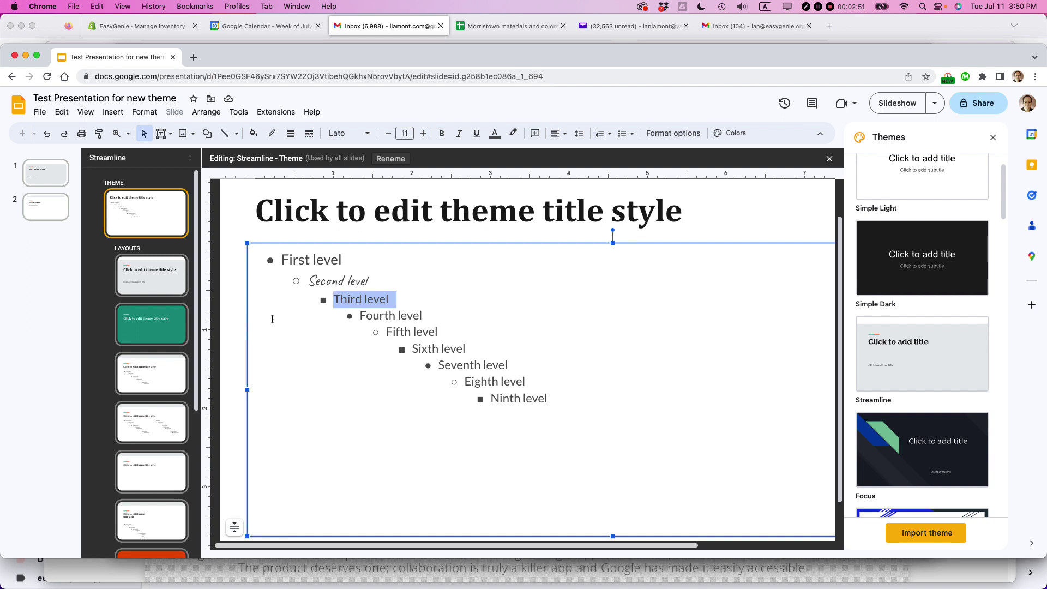
click(233, 343)
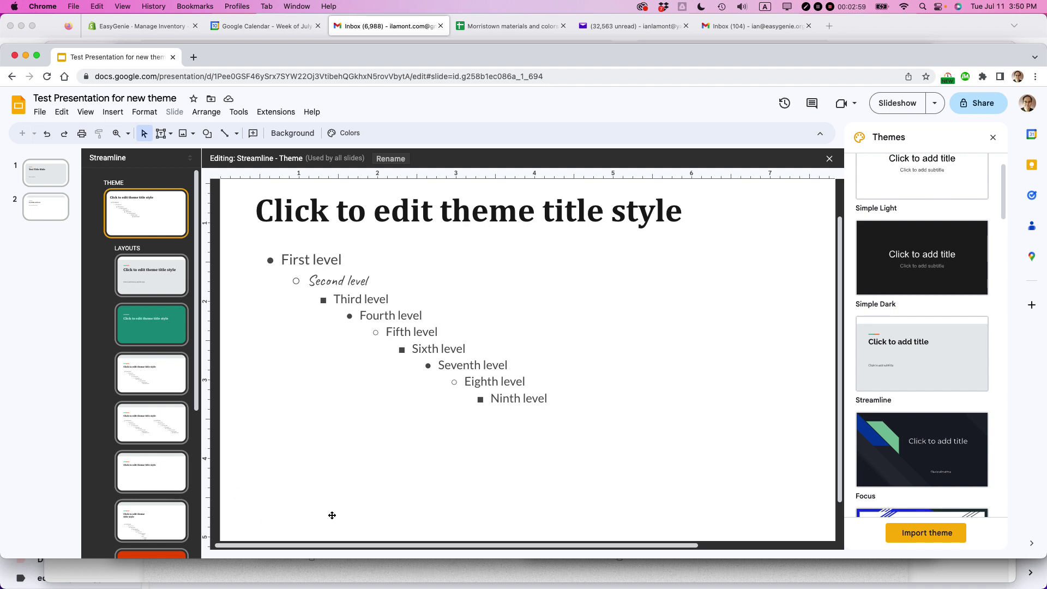
click(162, 383)
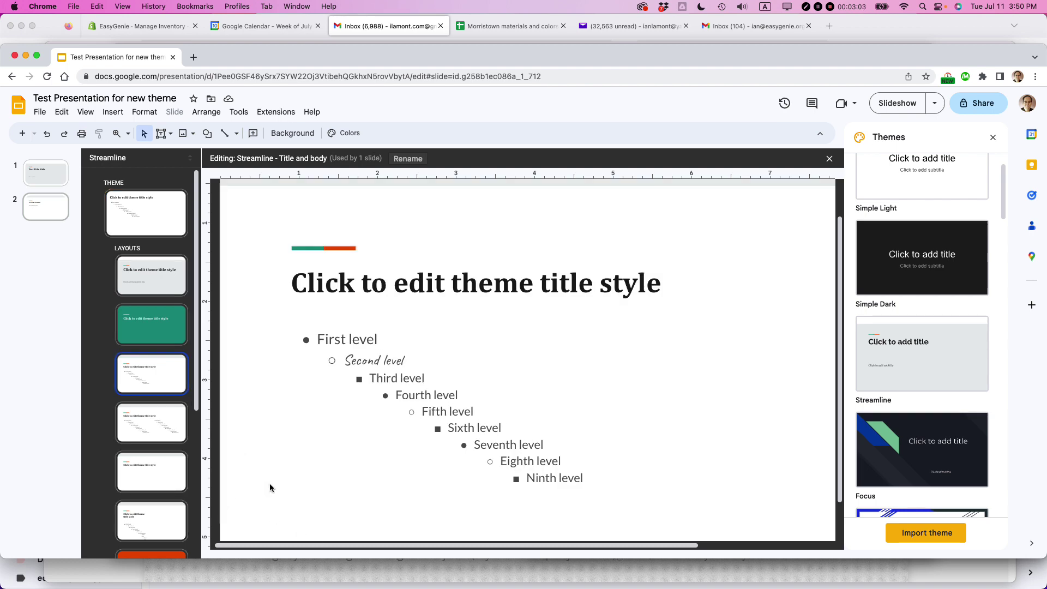
click(153, 212)
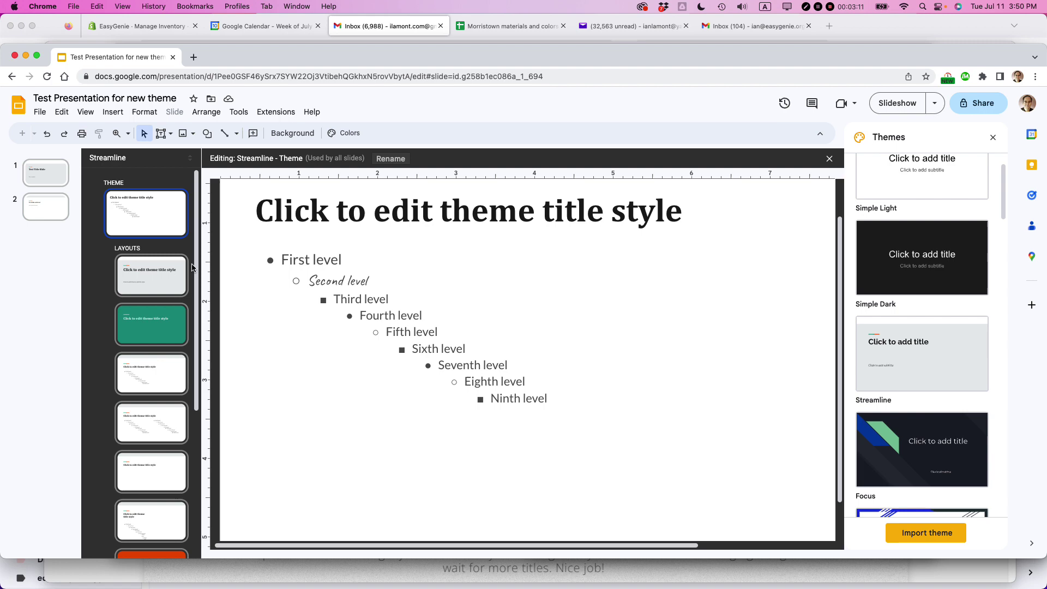
Upload the image 'clock icon 512x512.png' onto the theme master.
click(113, 112)
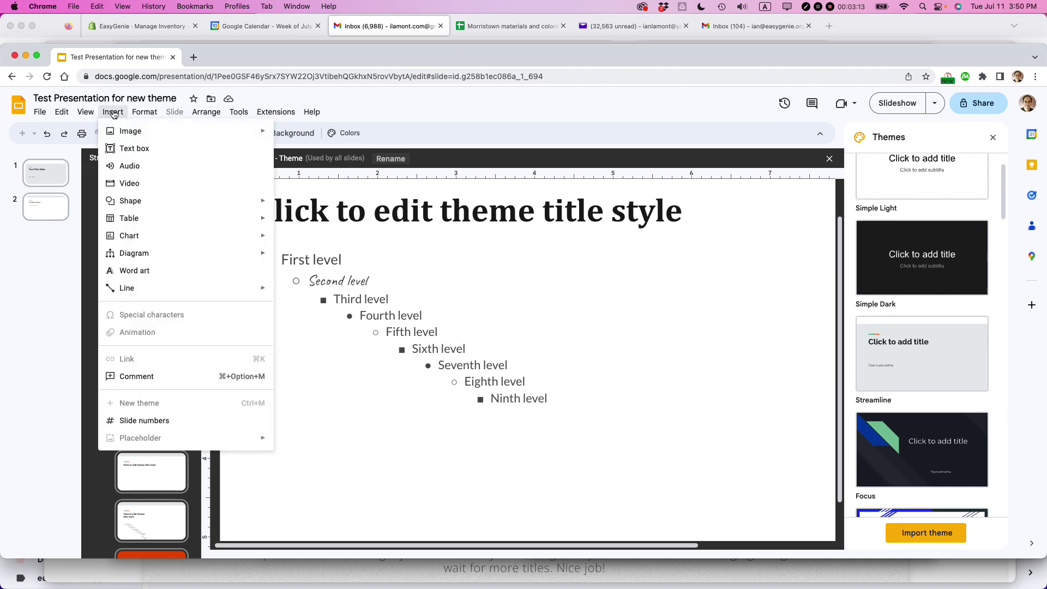
mouse_move(131, 131)
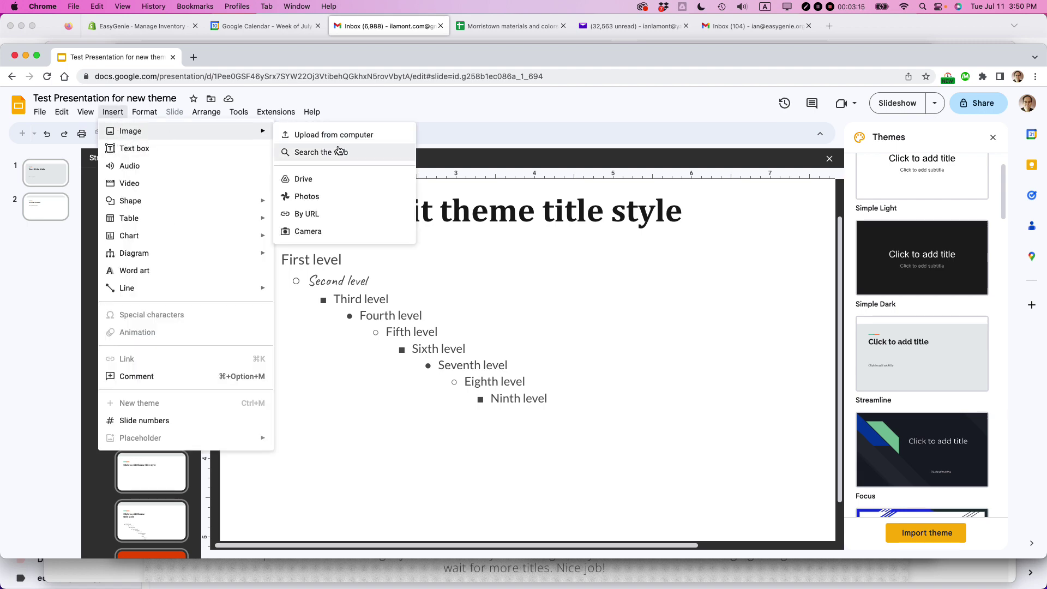
click(336, 135)
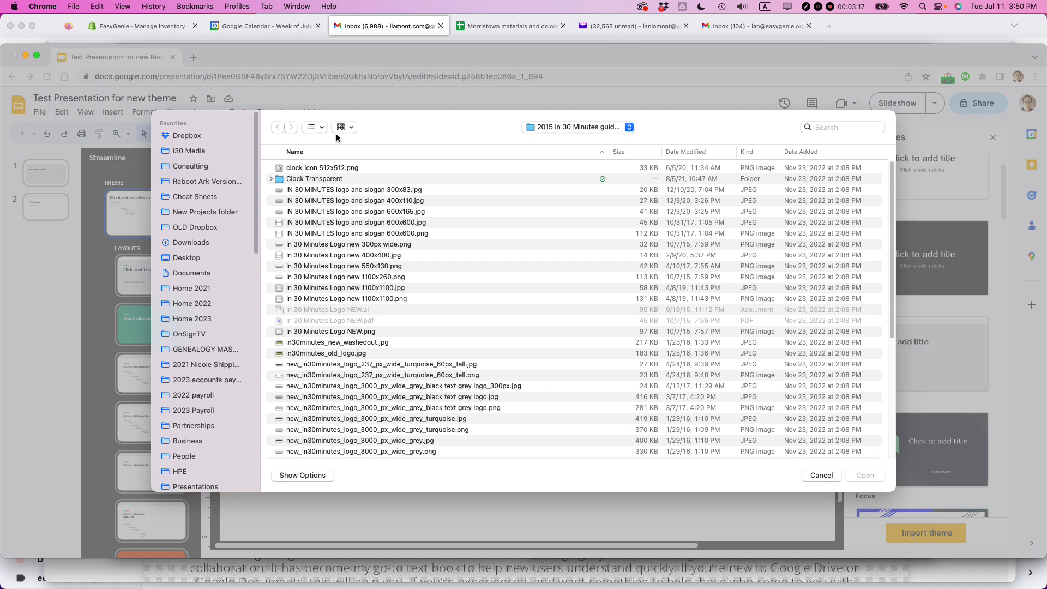
click(324, 170)
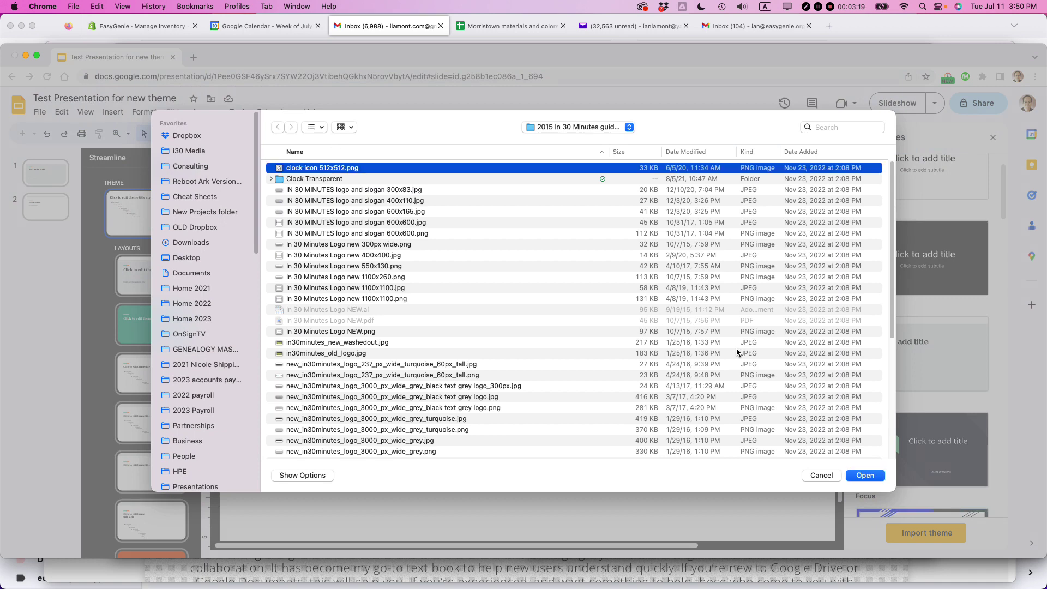
click(865, 476)
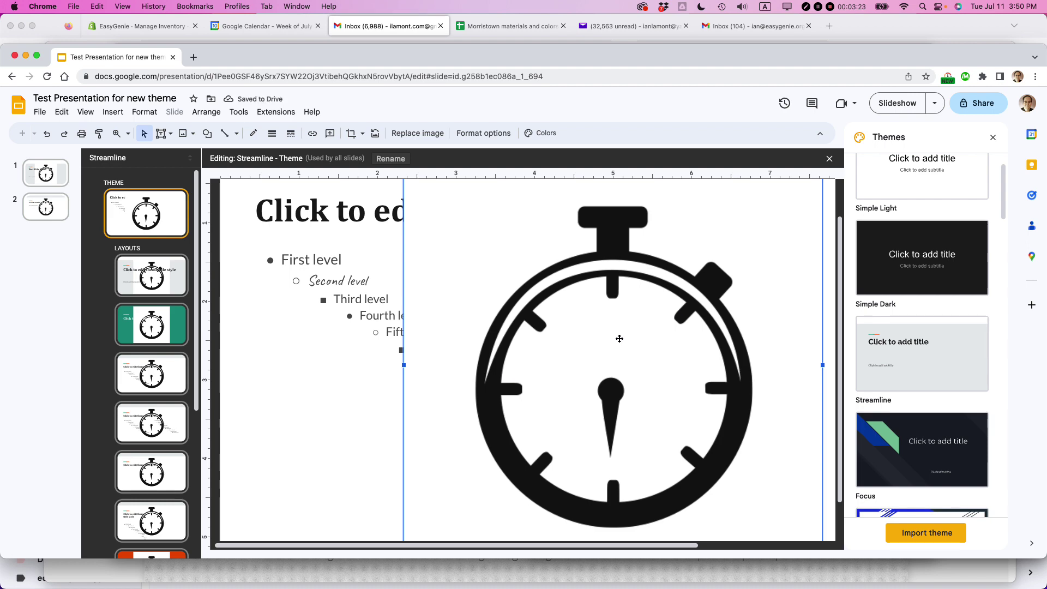
Shrink the stopwatch into the bottom-left corner, then set browser zoom to 90%.
scroll(619, 339, up, 2)
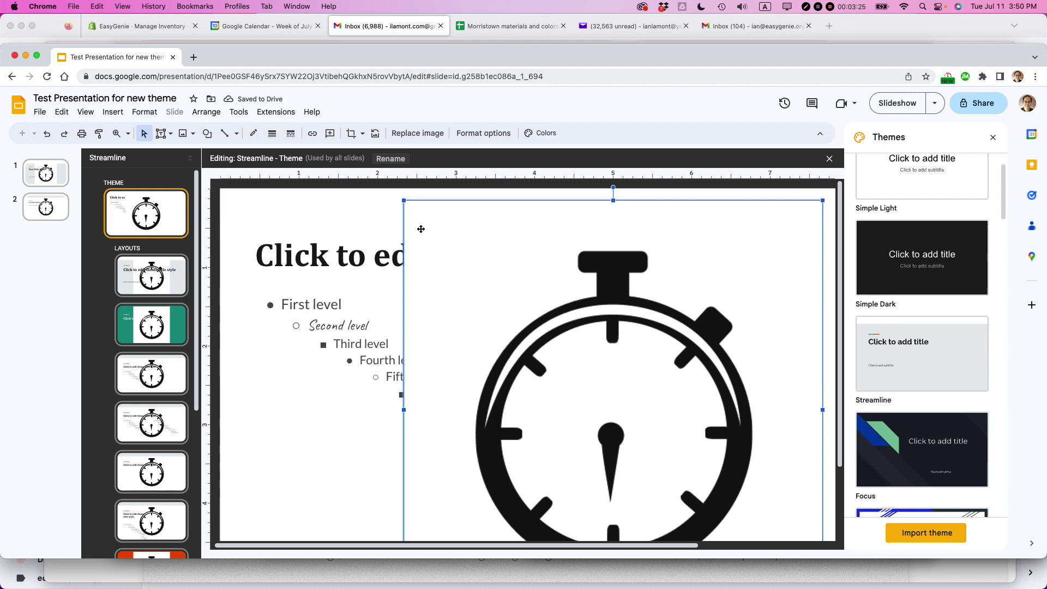
drag(402, 200, 662, 456)
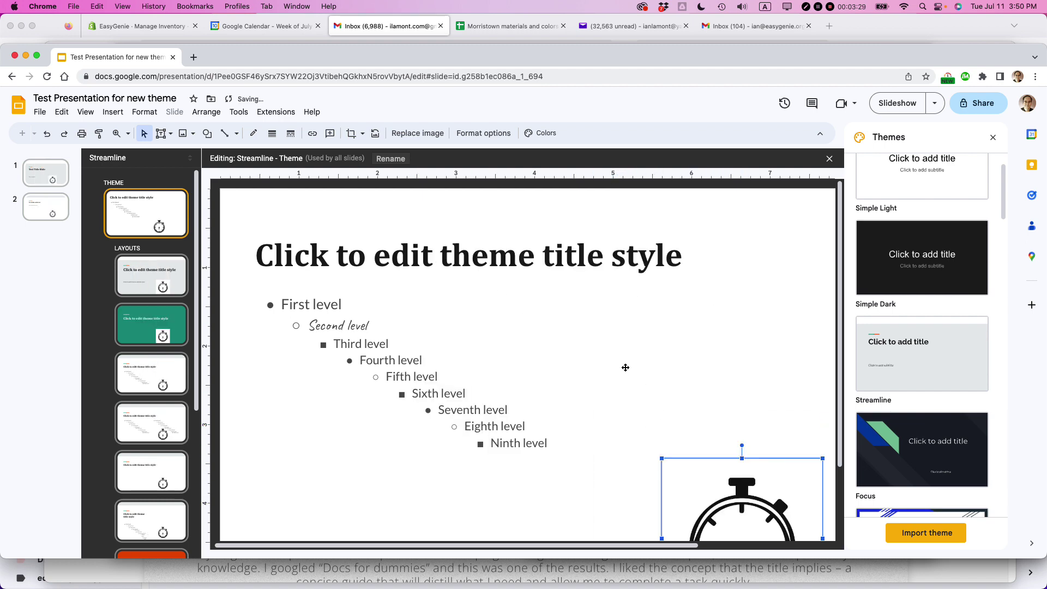
scroll(623, 367, down, 2)
drag(661, 370, 255, 503)
click(359, 442)
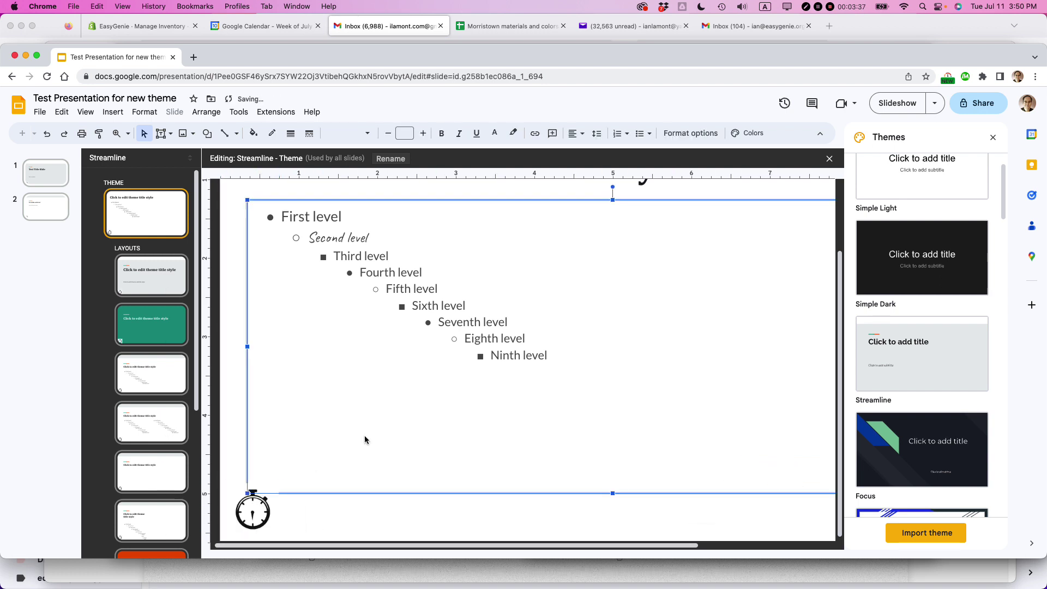
scroll(361, 437, up, 2)
click(228, 311)
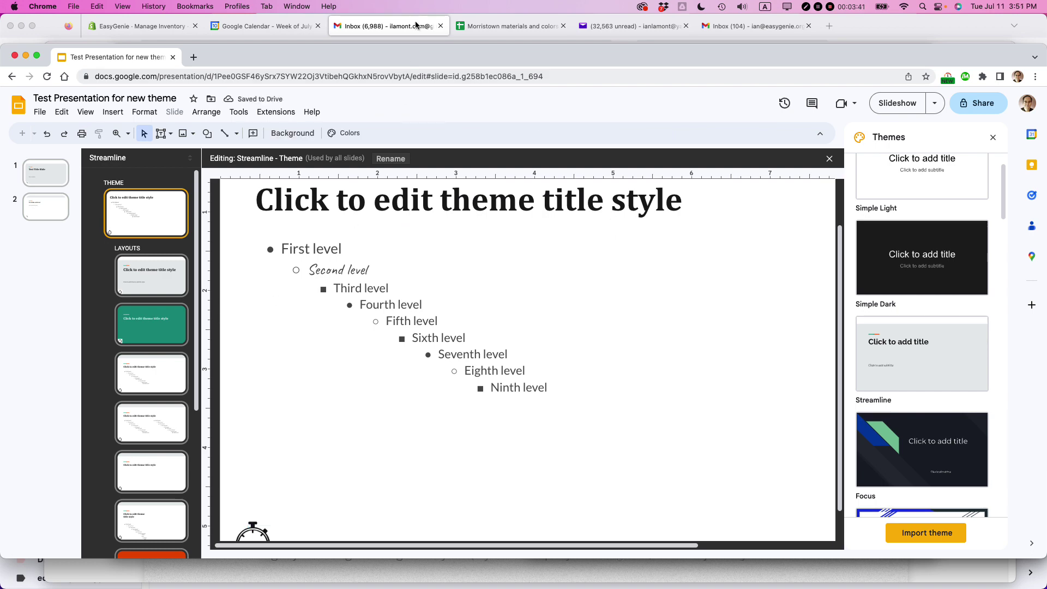
double_click(407, 44)
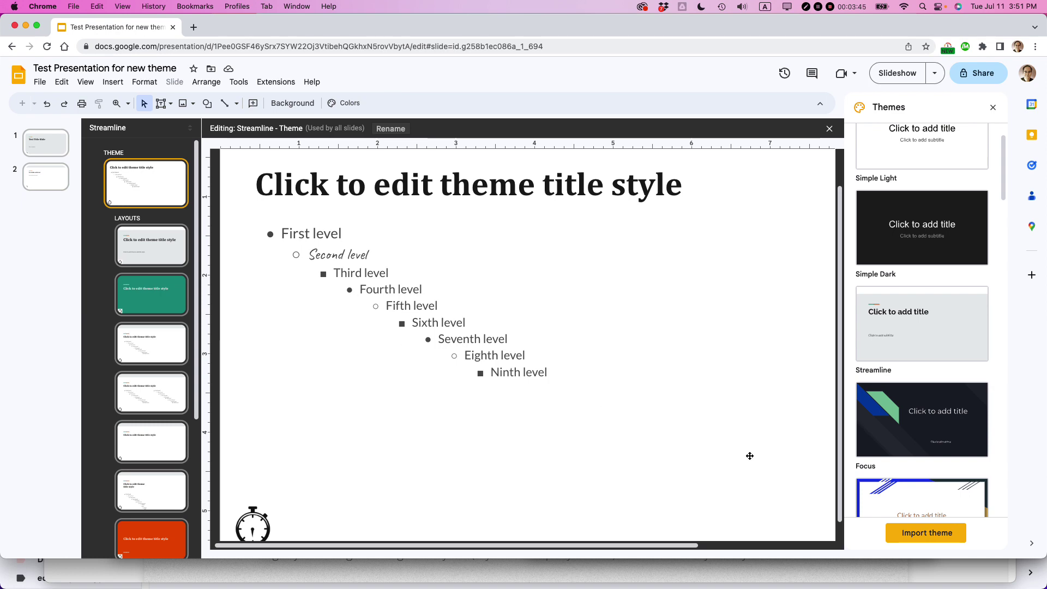
key(super+minus)
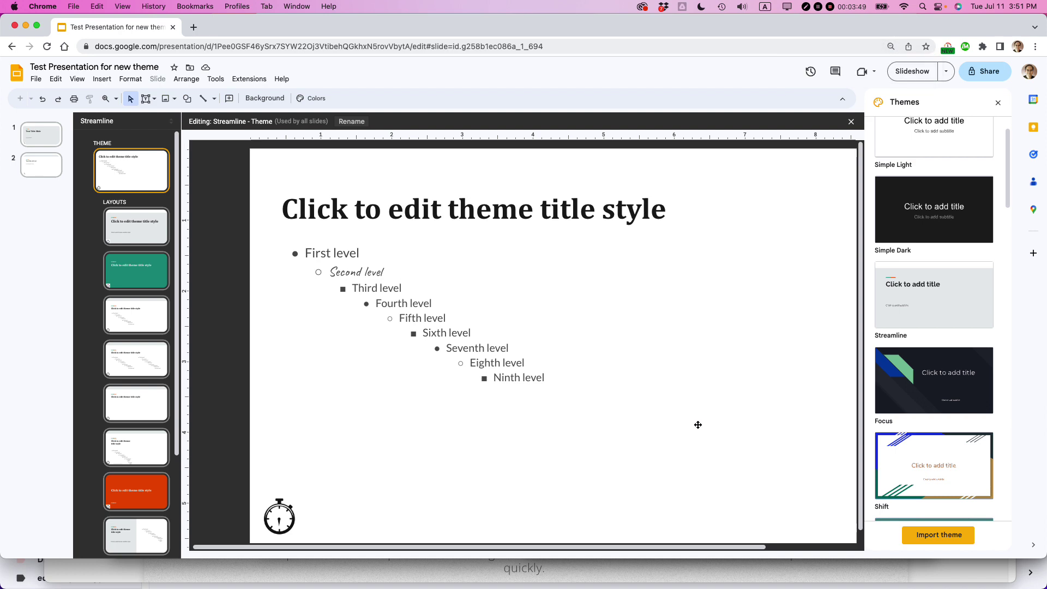
Give the Section header layout a light-grey background.
click(131, 275)
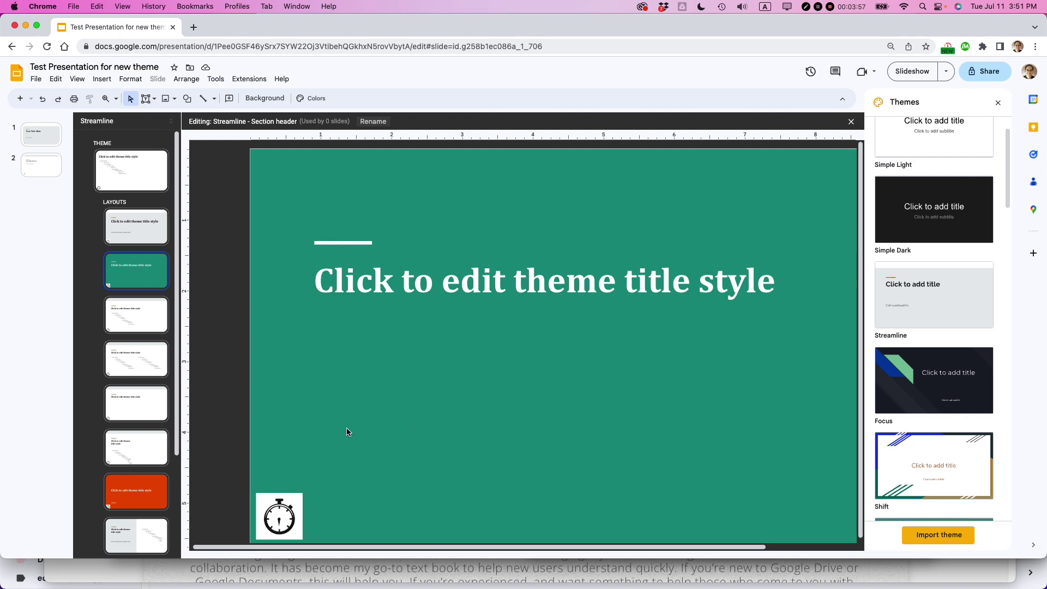
click(351, 396)
right_click(338, 390)
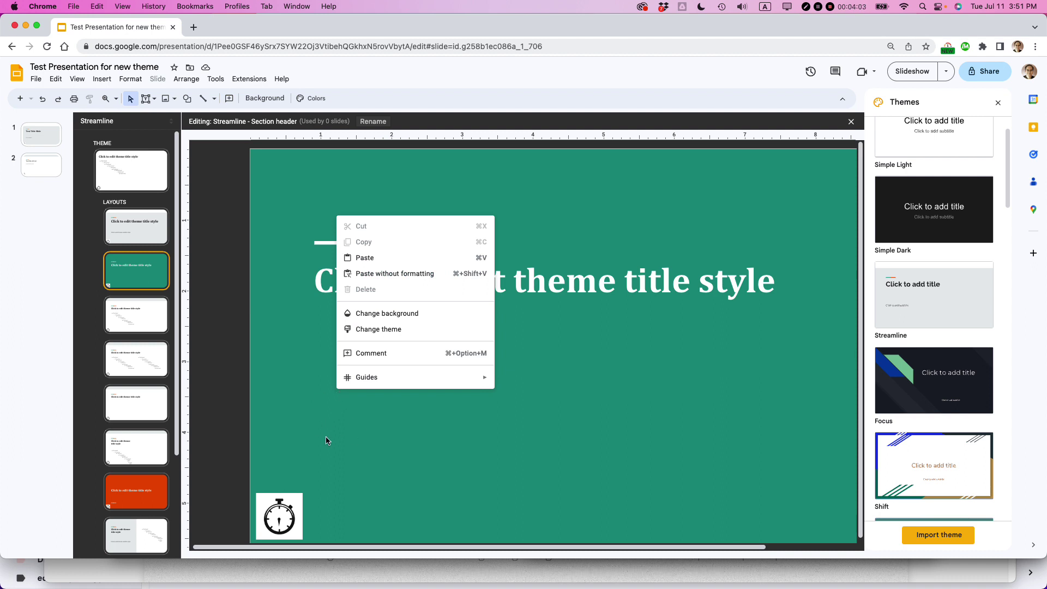
click(389, 320)
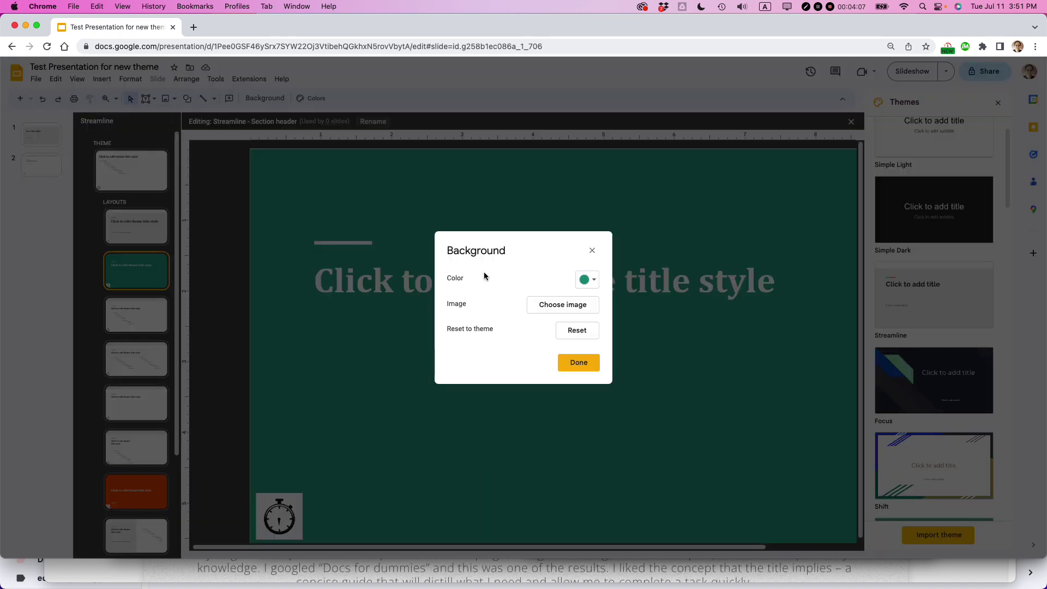
click(598, 284)
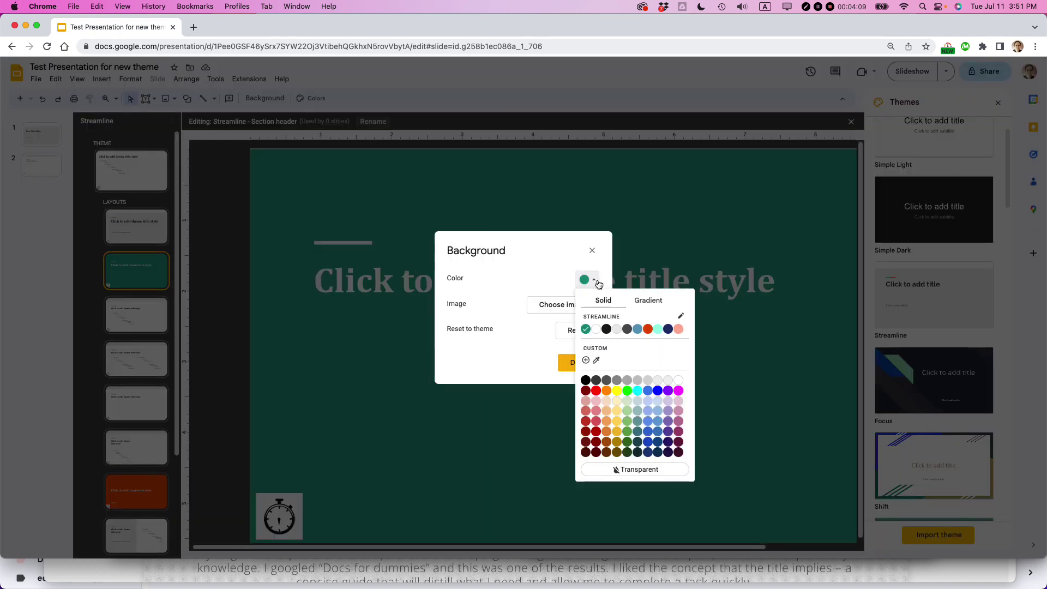
click(615, 329)
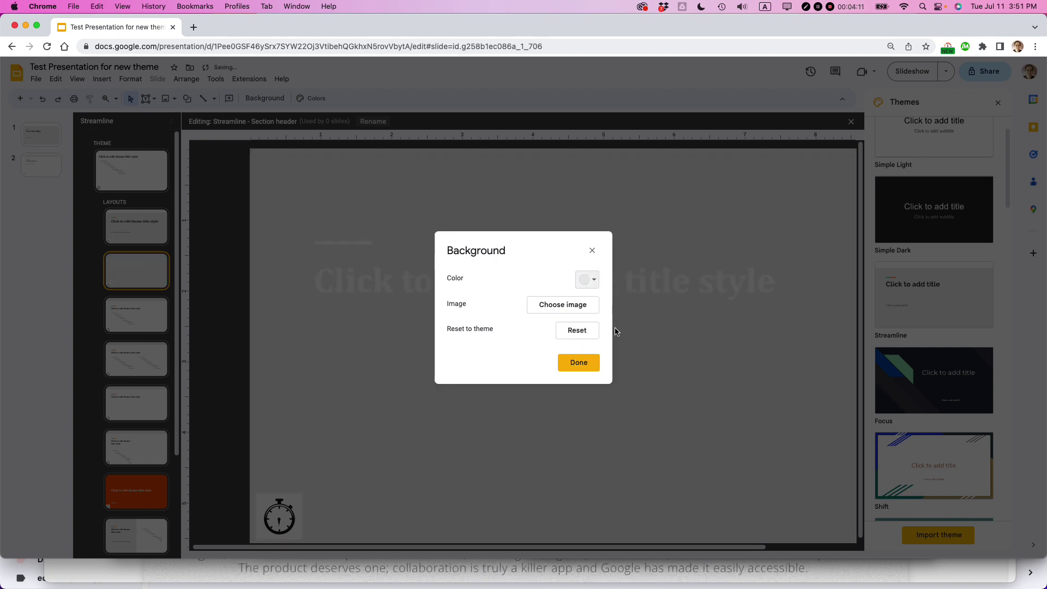
click(579, 362)
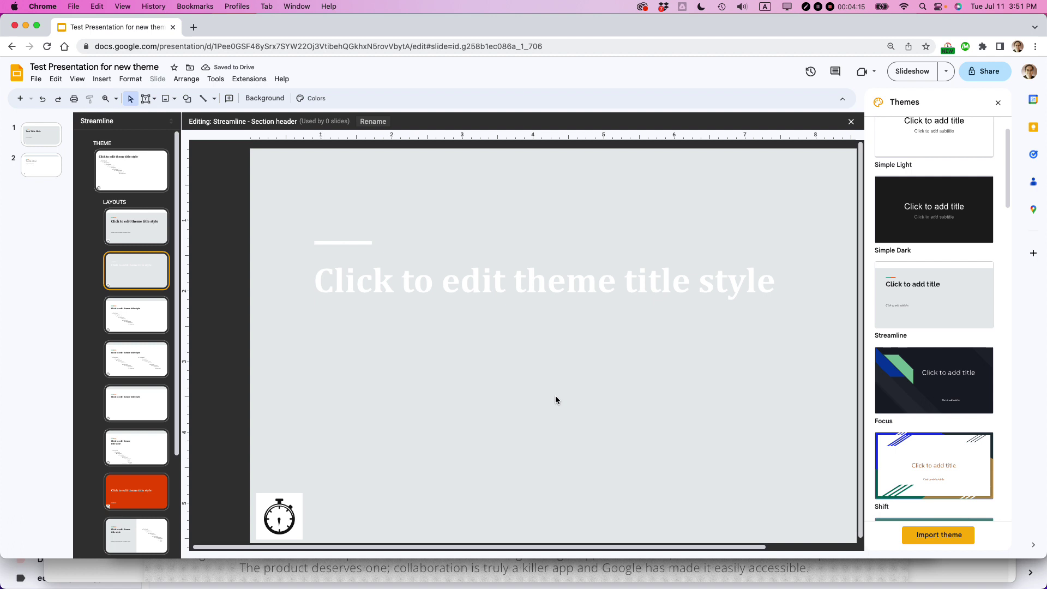
Make the Section header title text blue, then open the Title and body layout.
triple_click(428, 294)
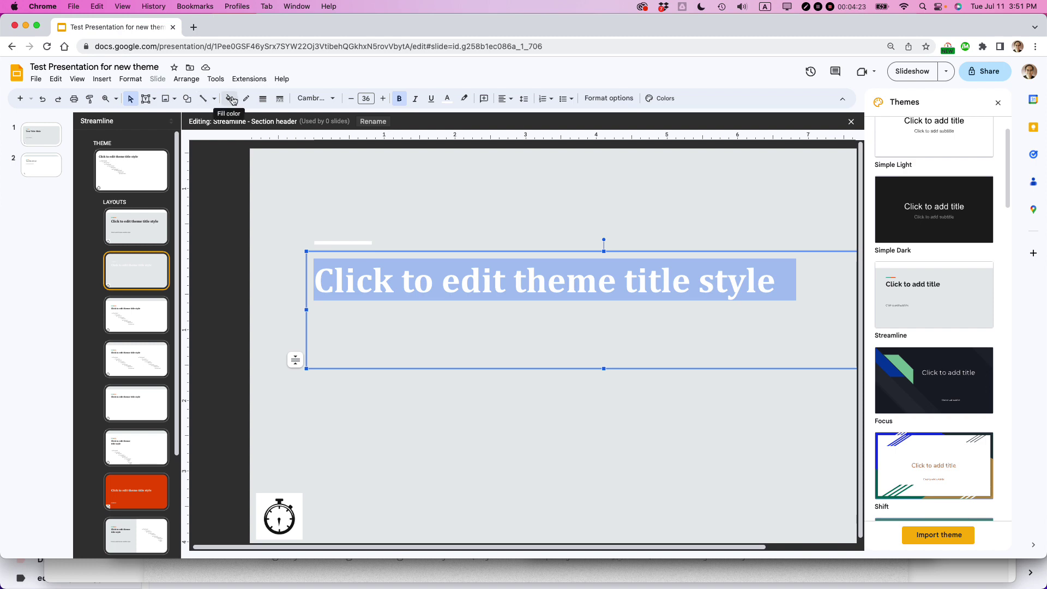
click(448, 98)
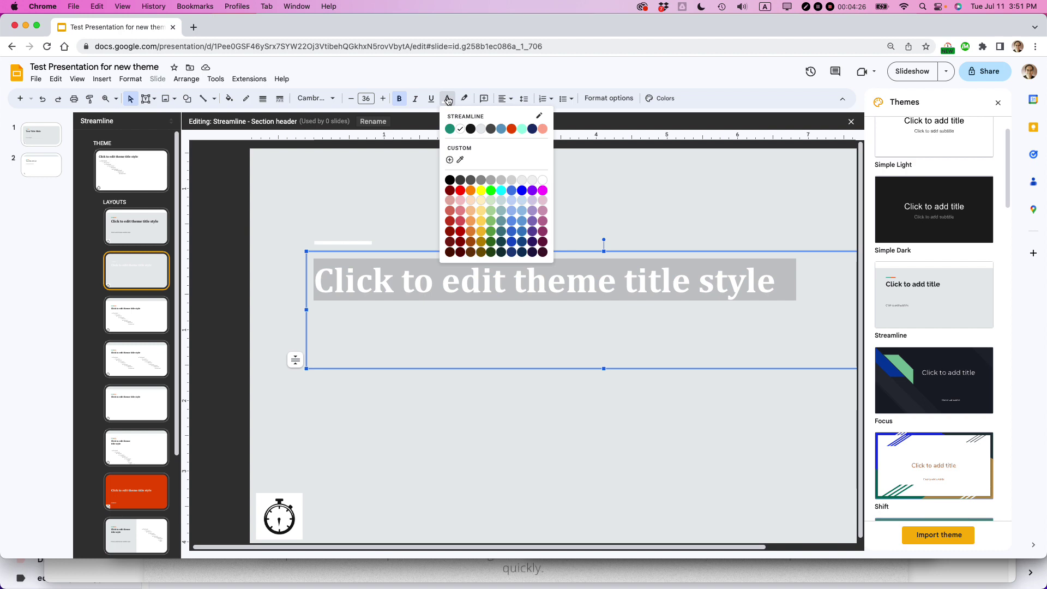
click(503, 129)
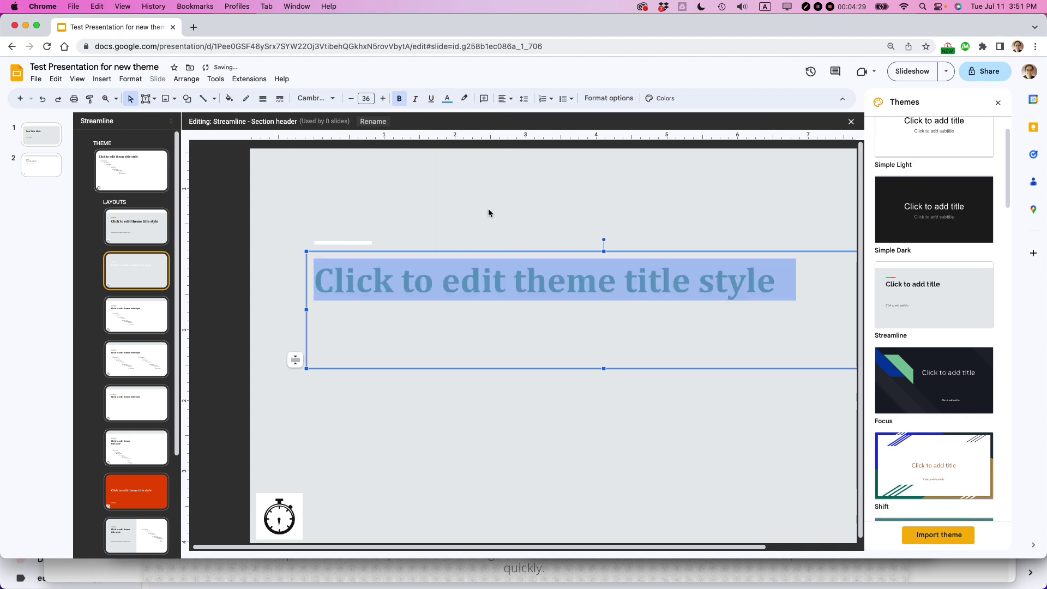
click(504, 412)
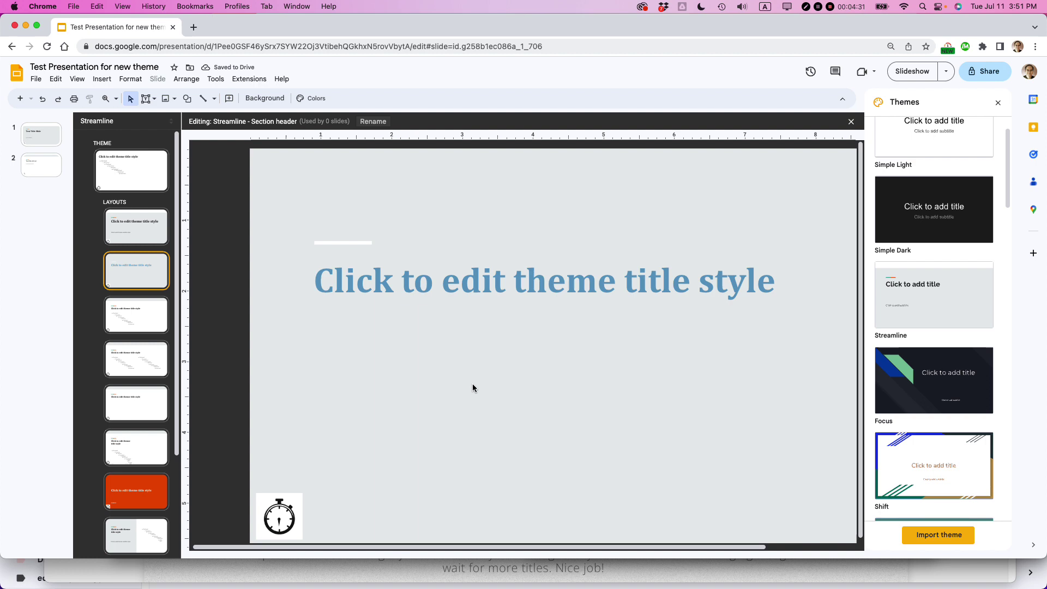
click(126, 319)
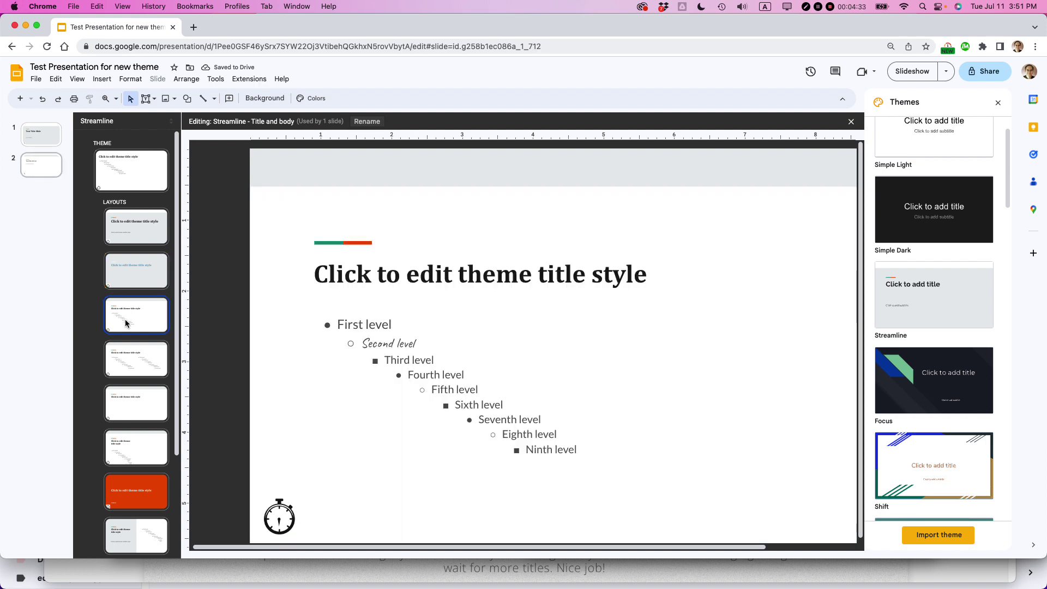
Compare the Second level lines in Title and two columns and the master, ending on Title and two columns.
click(126, 364)
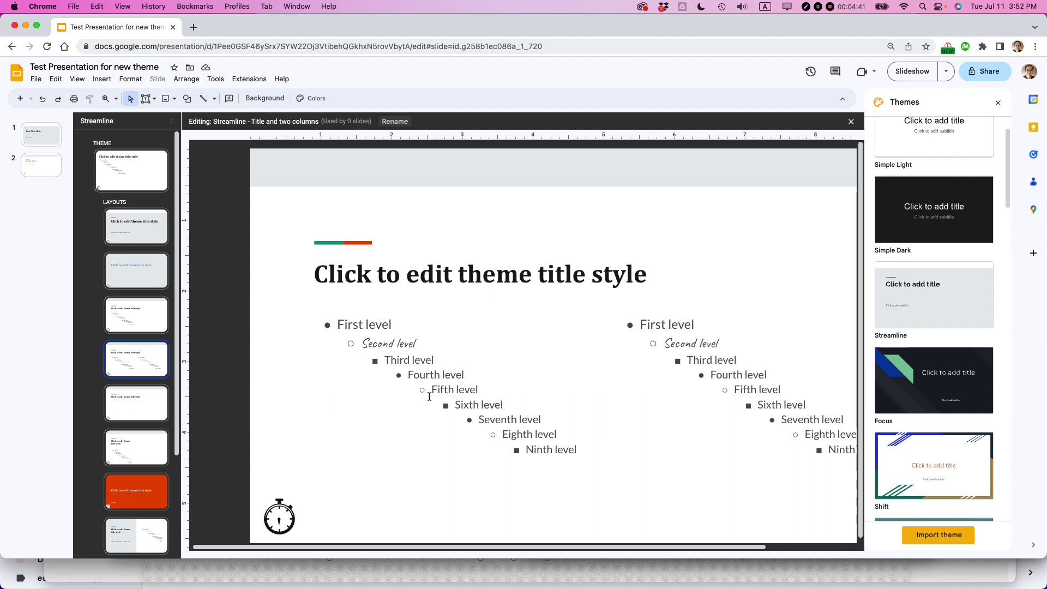
triple_click(374, 348)
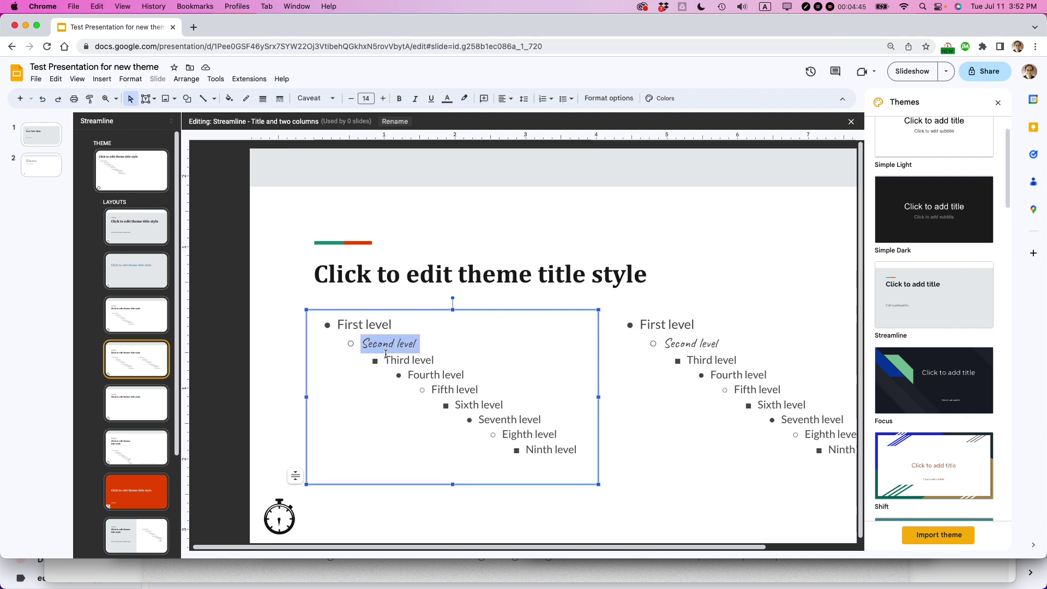
click(124, 167)
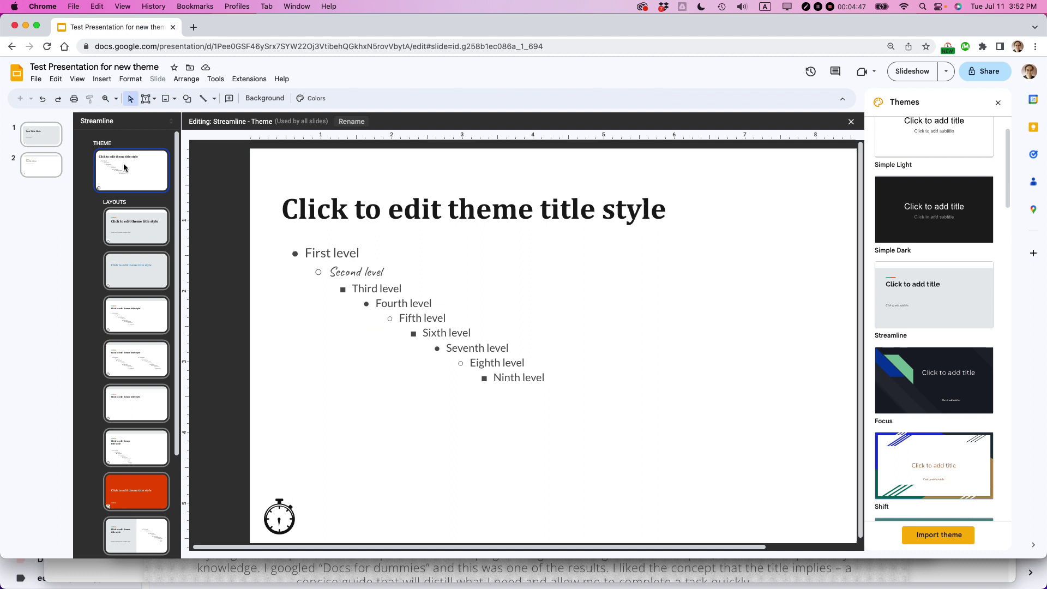
triple_click(341, 271)
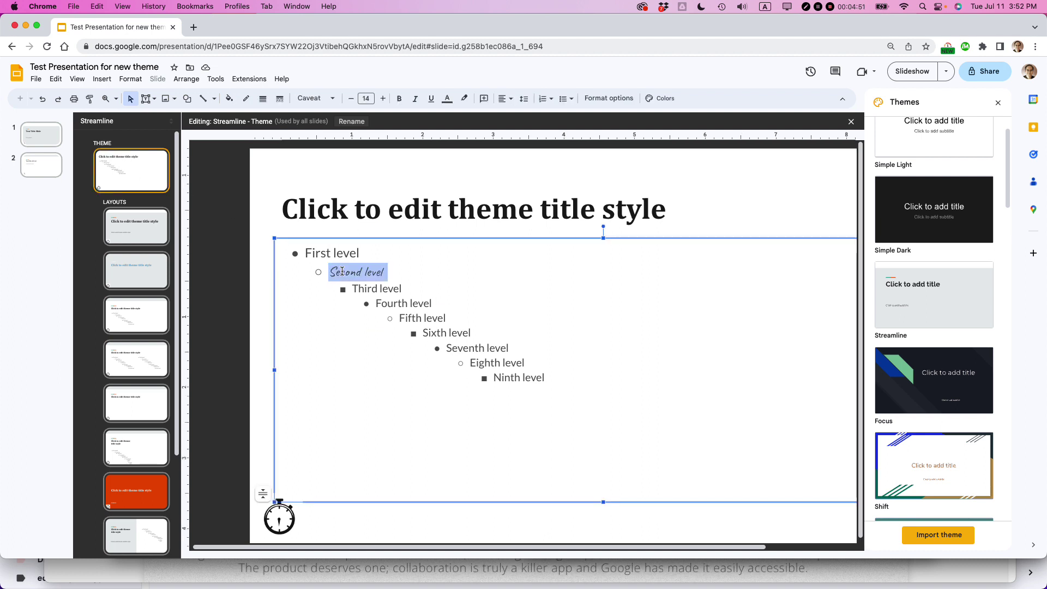
click(138, 363)
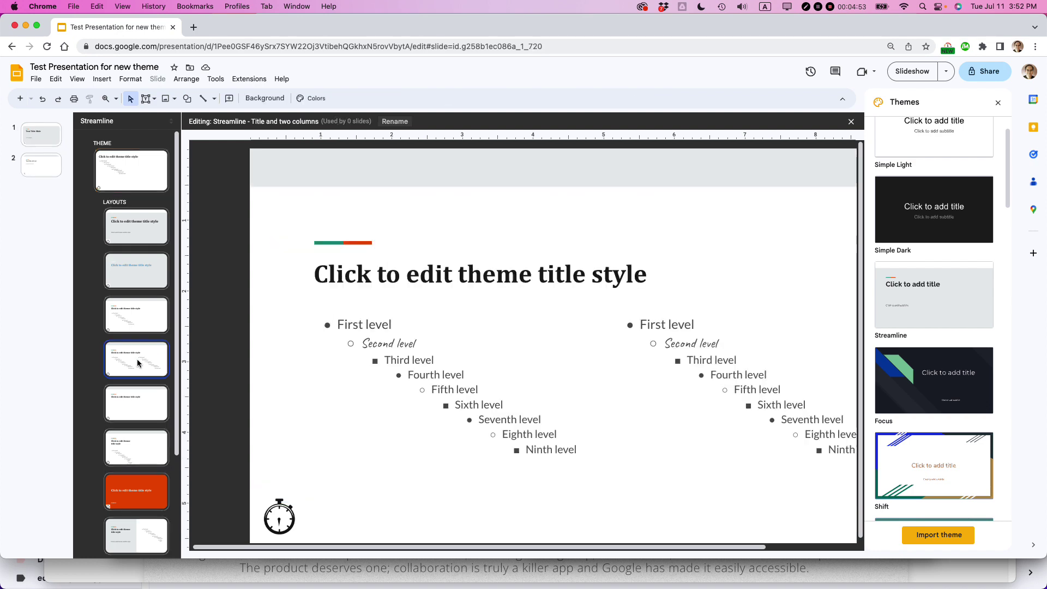
Change the right column's Second level line to Arial, three sizes smaller, then reopen the master.
triple_click(388, 347)
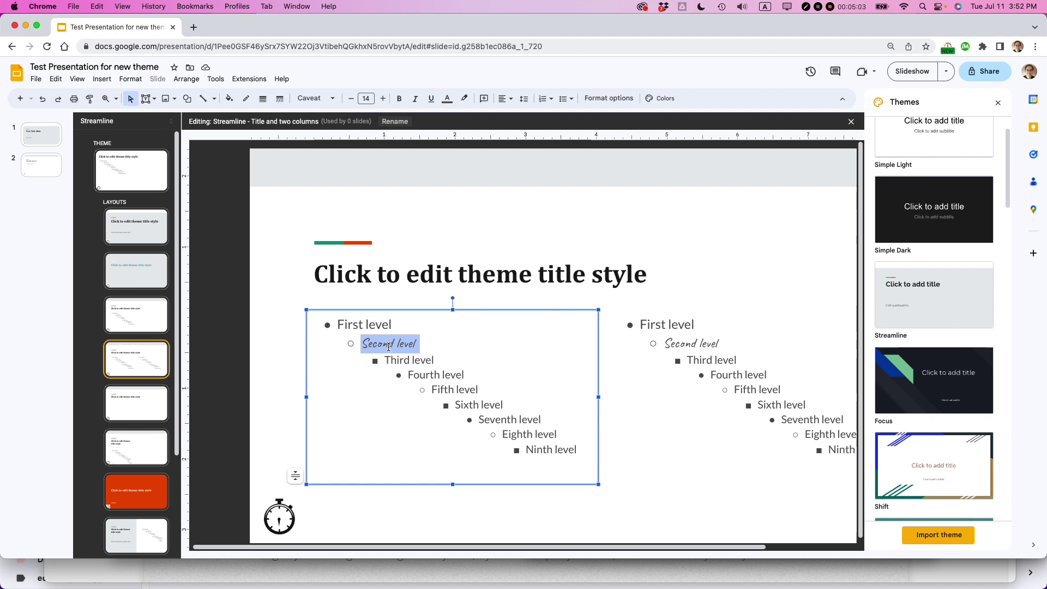
triple_click(706, 346)
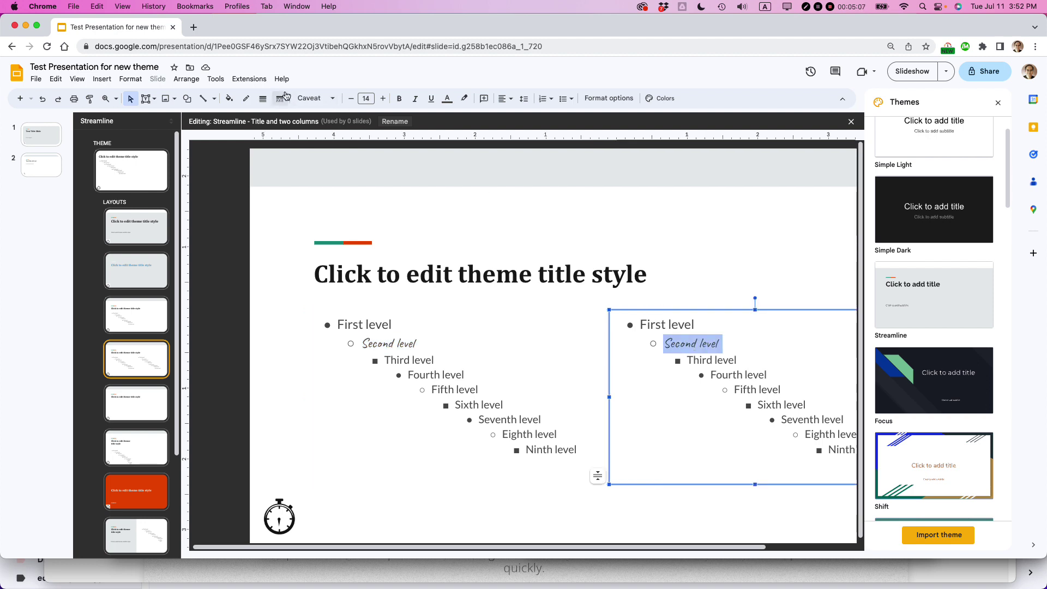
click(316, 98)
mouse_move(333, 191)
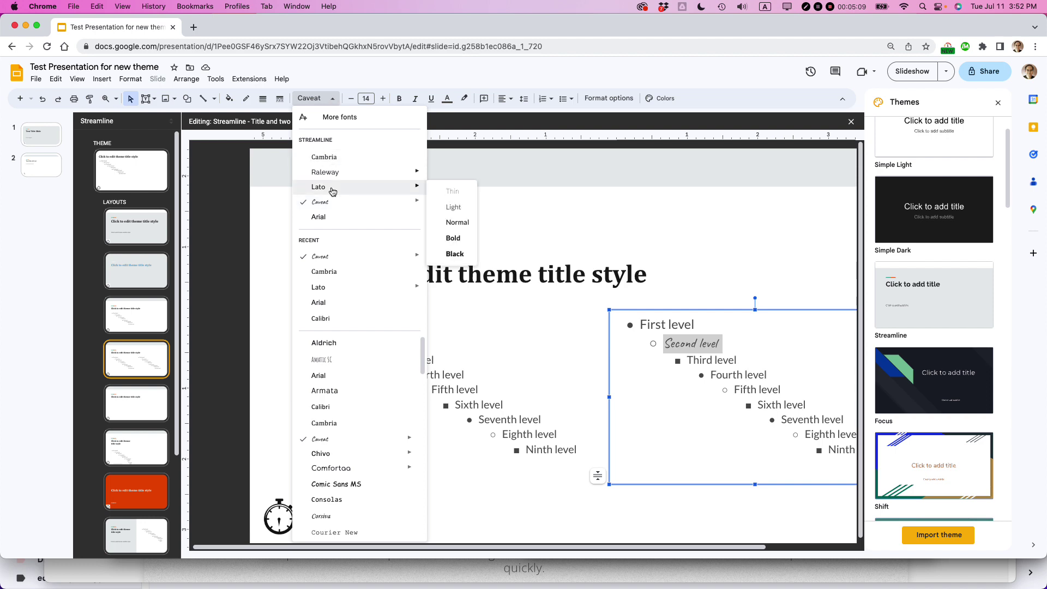
click(334, 312)
triple_click(690, 362)
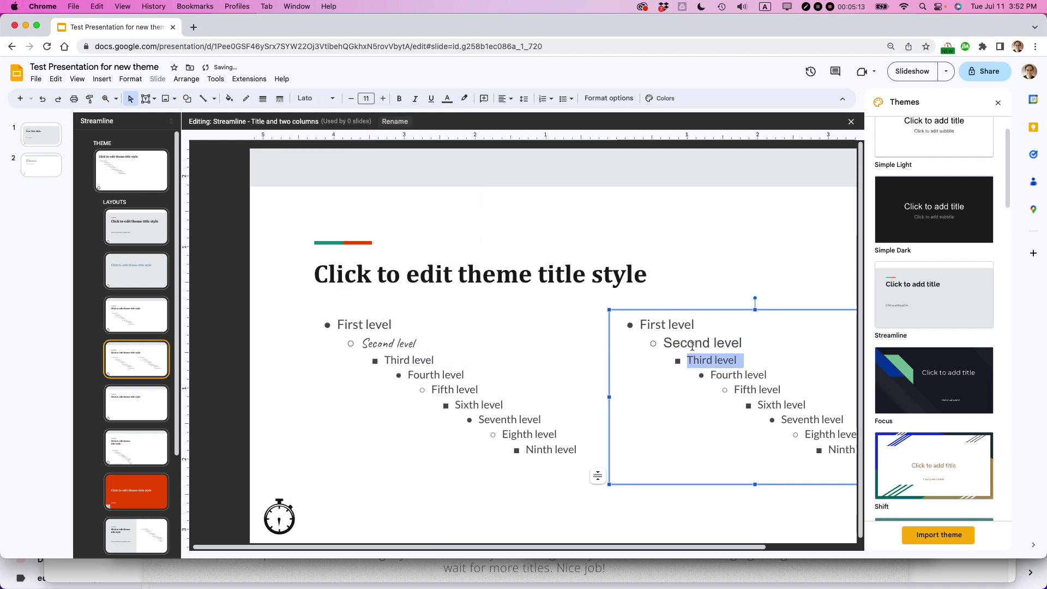
triple_click(693, 346)
click(358, 101)
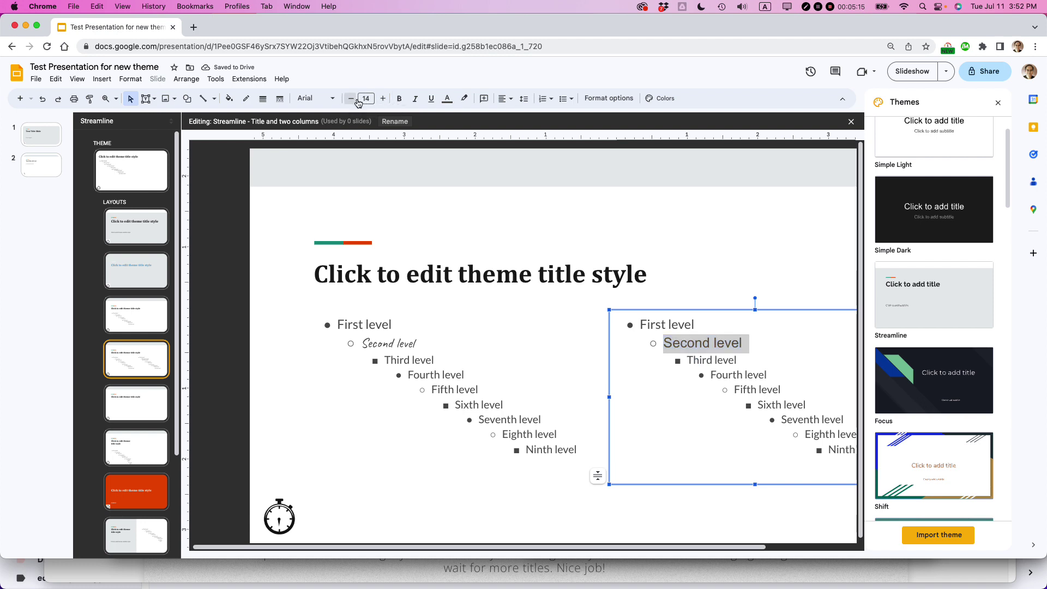
click(357, 101)
click(357, 100)
click(357, 101)
click(357, 100)
triple_click(563, 358)
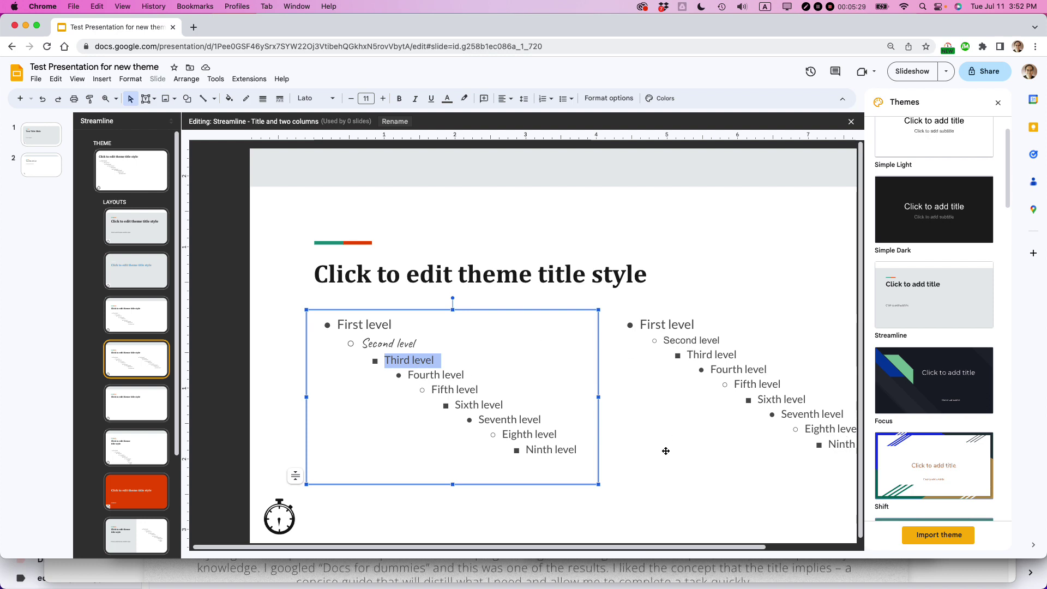
click(153, 185)
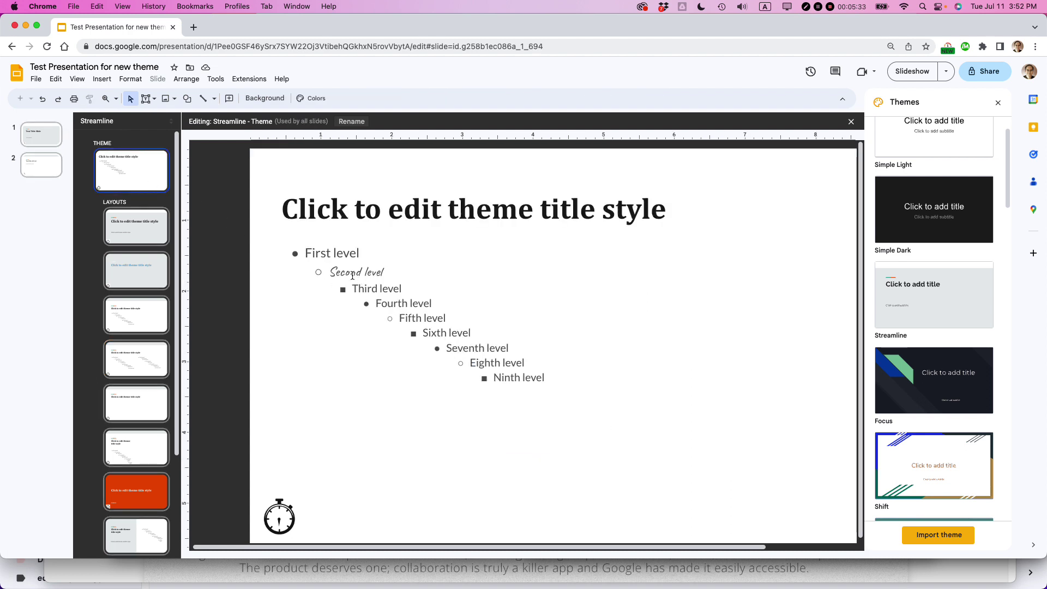
Look through the One column text and Title and two columns layouts, then open the red Main point layout.
click(150, 443)
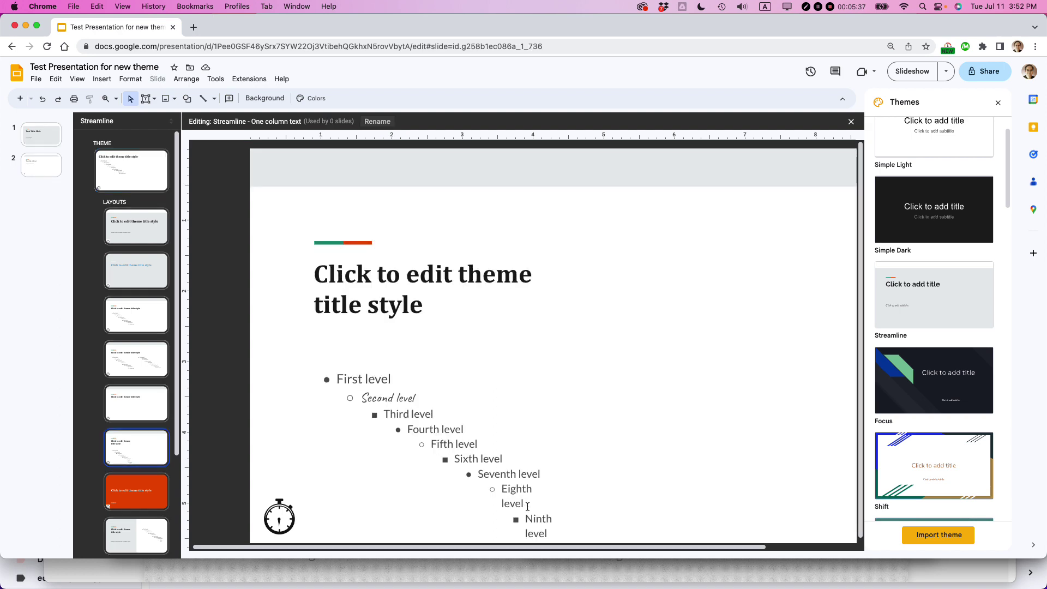
click(148, 364)
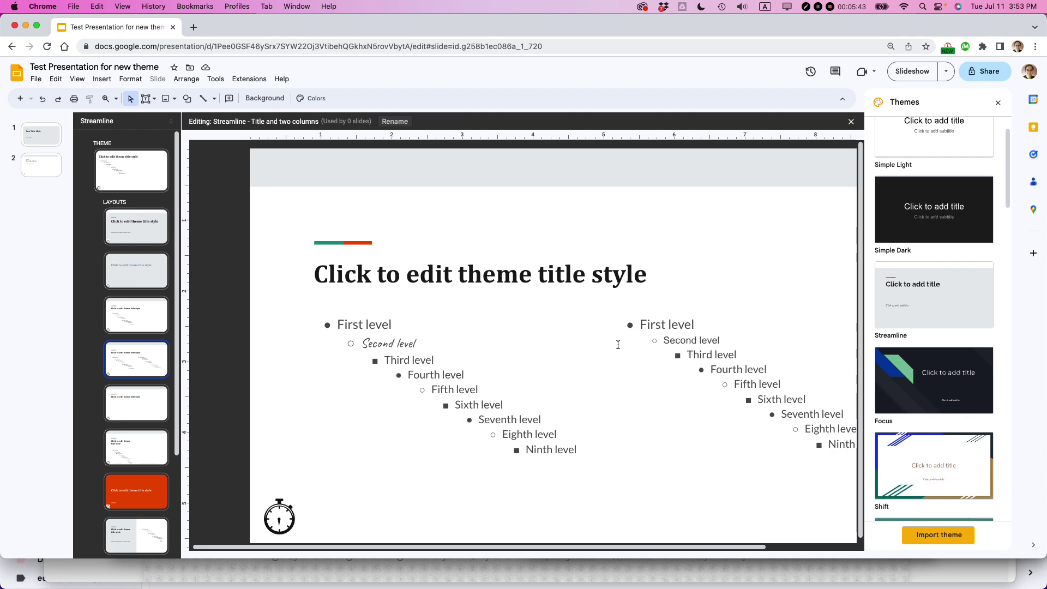
click(152, 487)
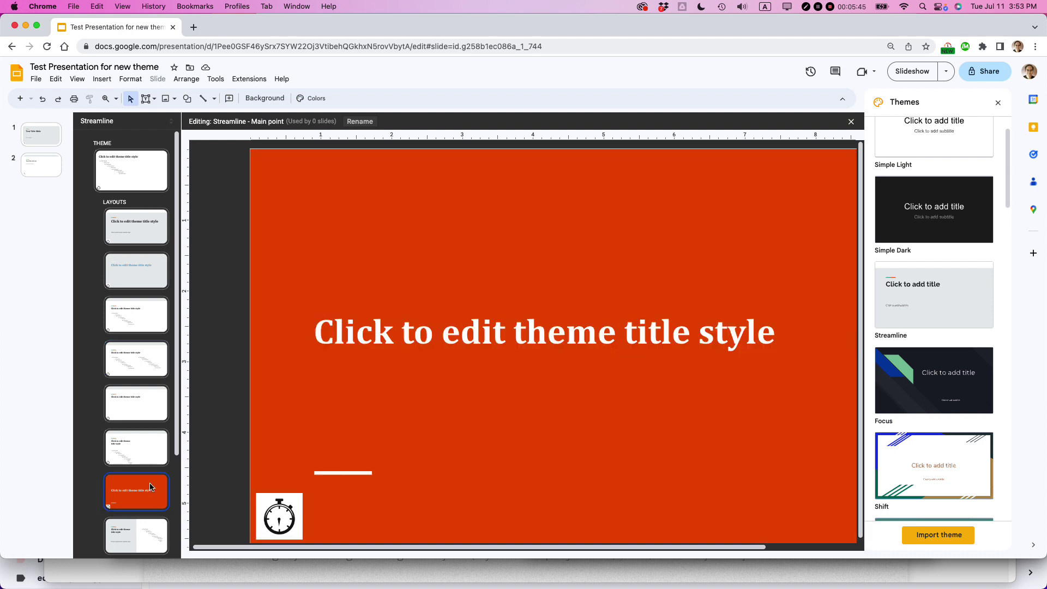
right_click(378, 386)
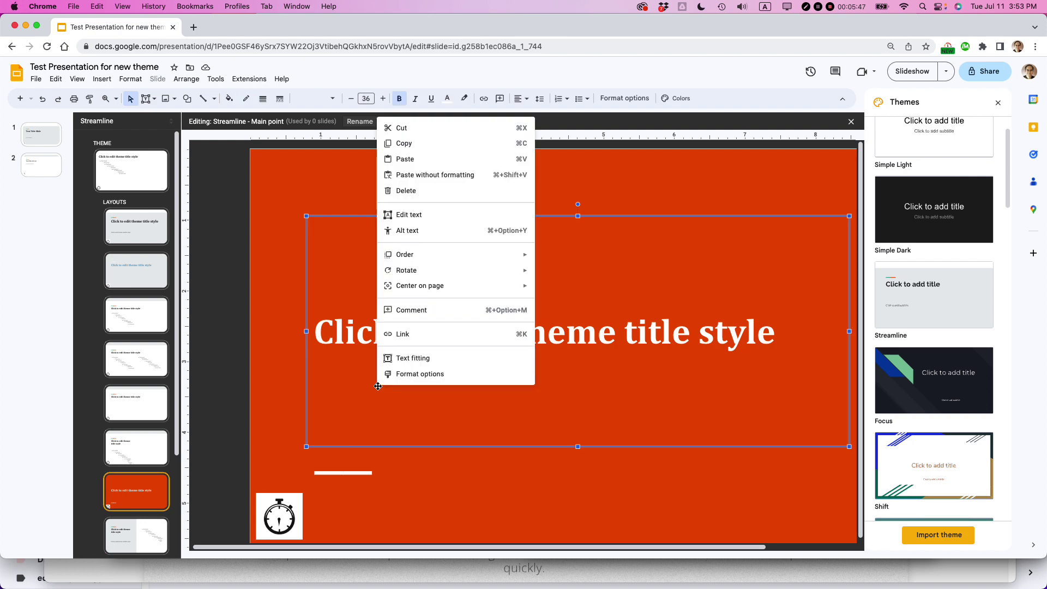
click(268, 395)
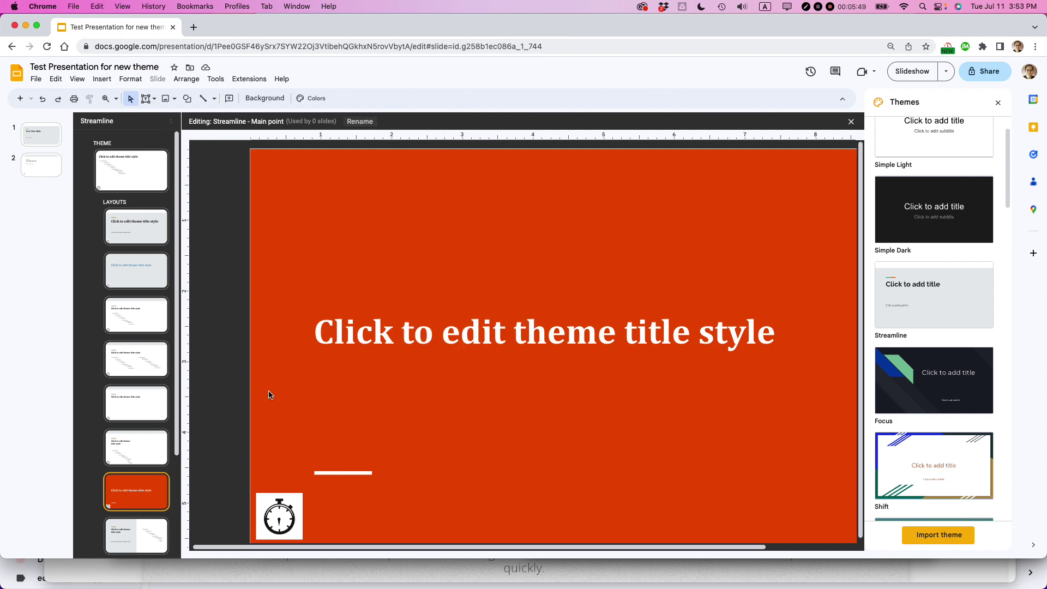
Change the Main point layout's background colour to mint green, then go back to the theme master.
right_click(269, 395)
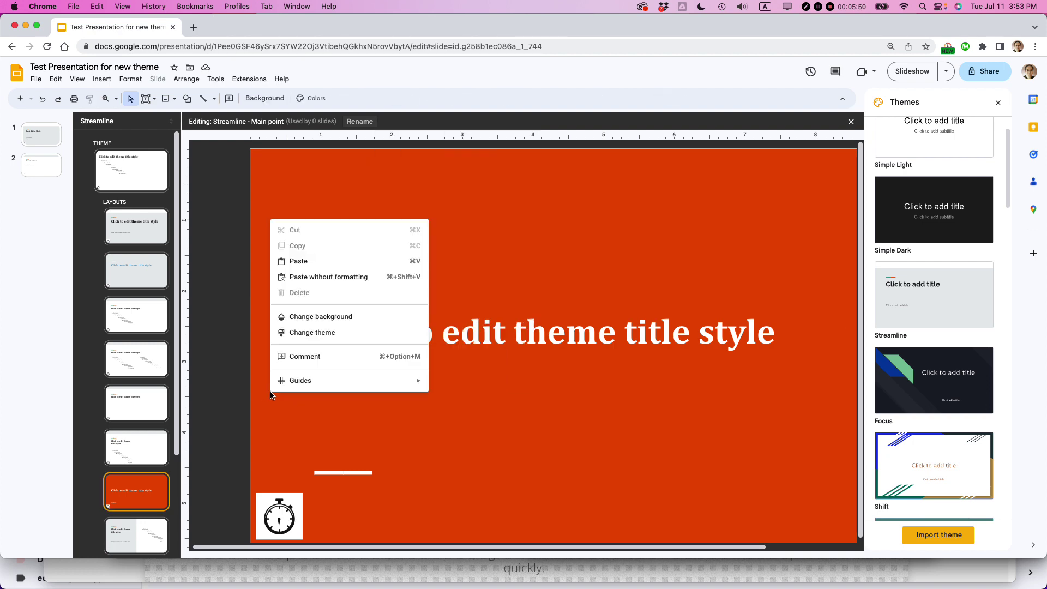
click(314, 317)
click(589, 281)
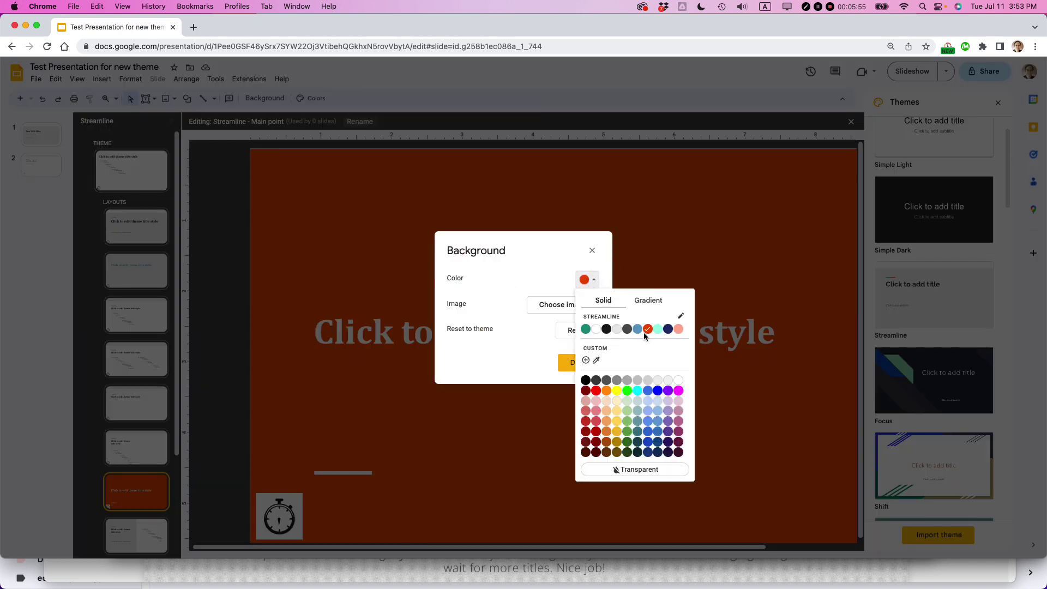
click(658, 329)
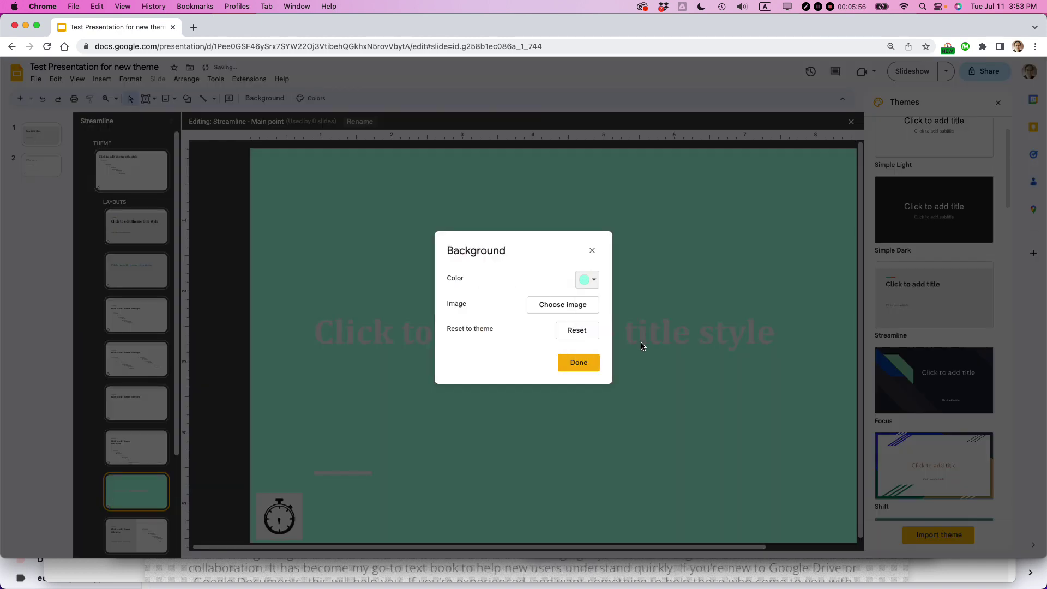
click(578, 362)
click(575, 438)
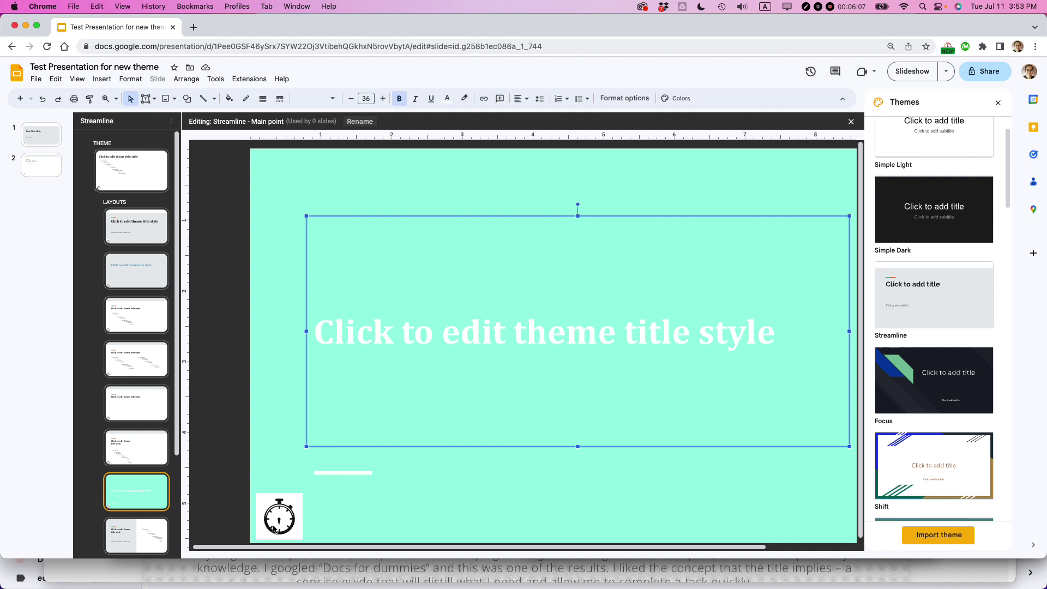
click(148, 175)
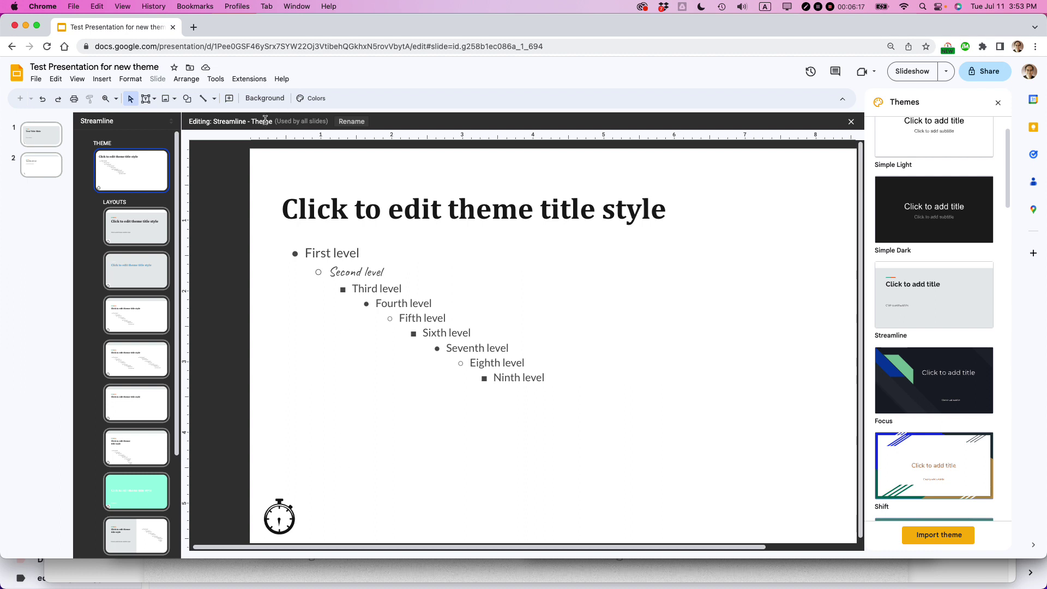
Rename the theme to 'Streamline Variation 2023' by appending 'Variation 2023', then close the theme editor.
click(351, 121)
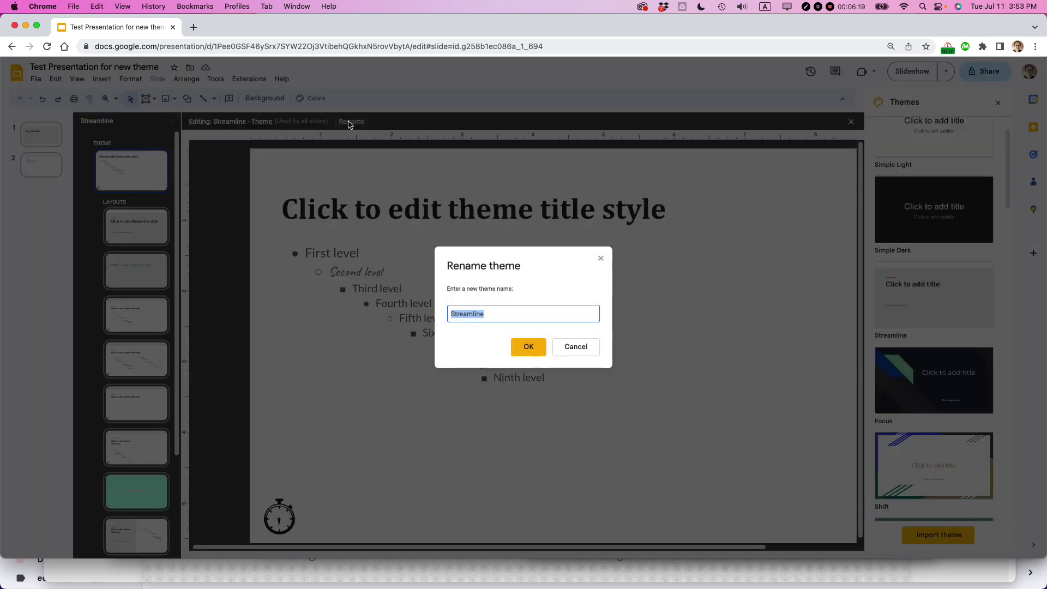
key(Right)
text(Variation )
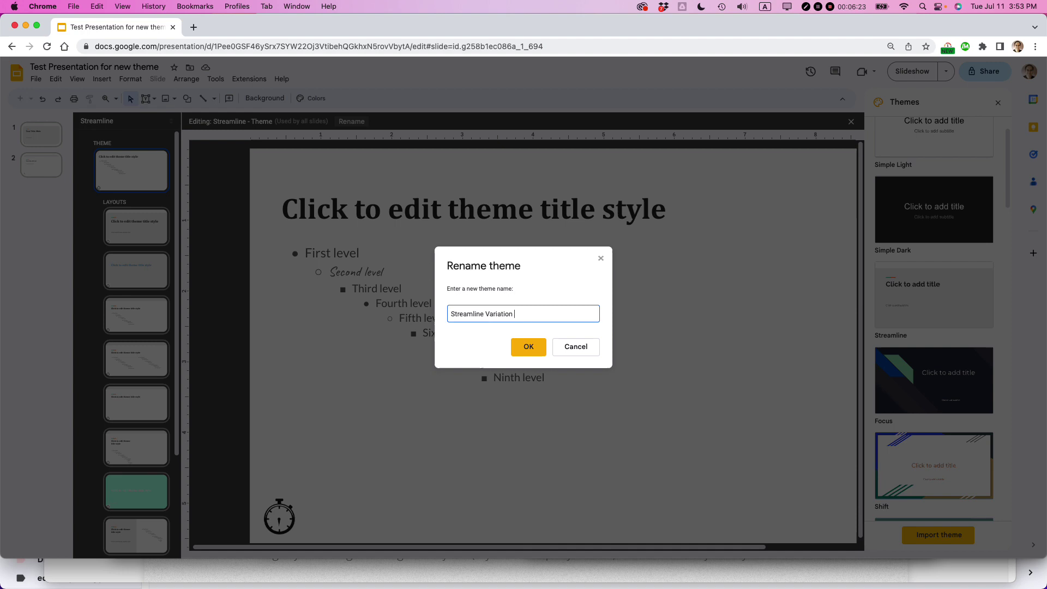
text(2023)
click(528, 347)
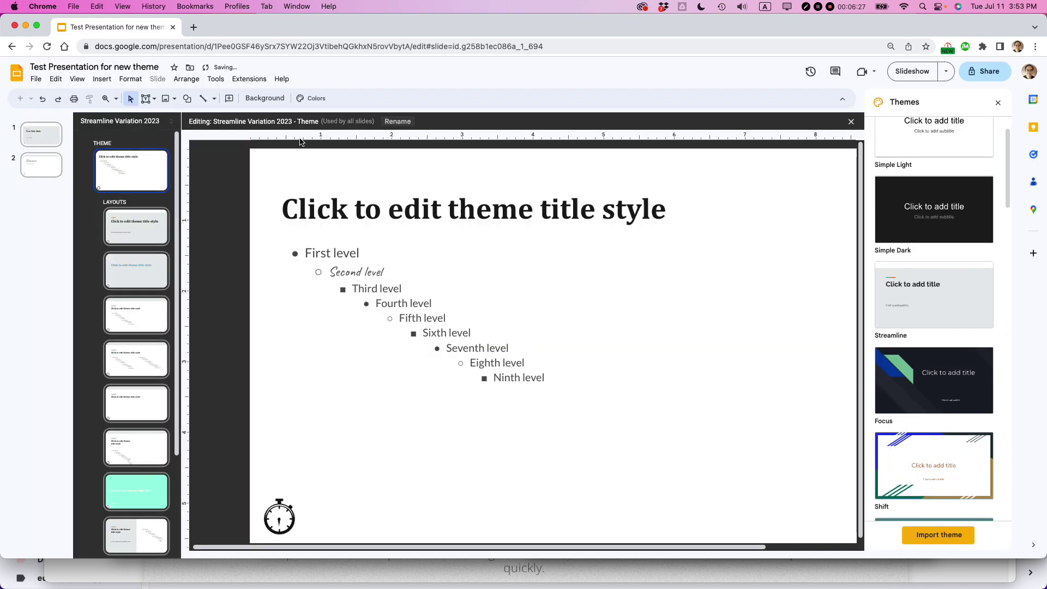
click(853, 124)
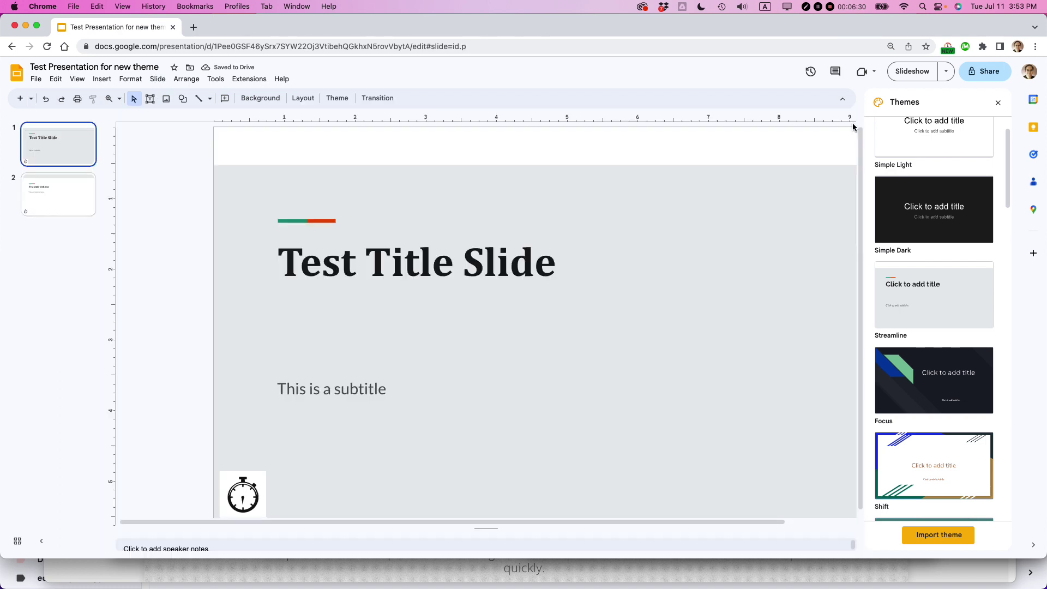
Close the Themes panel and insert a new title-and-body slide after slide 2.
click(999, 104)
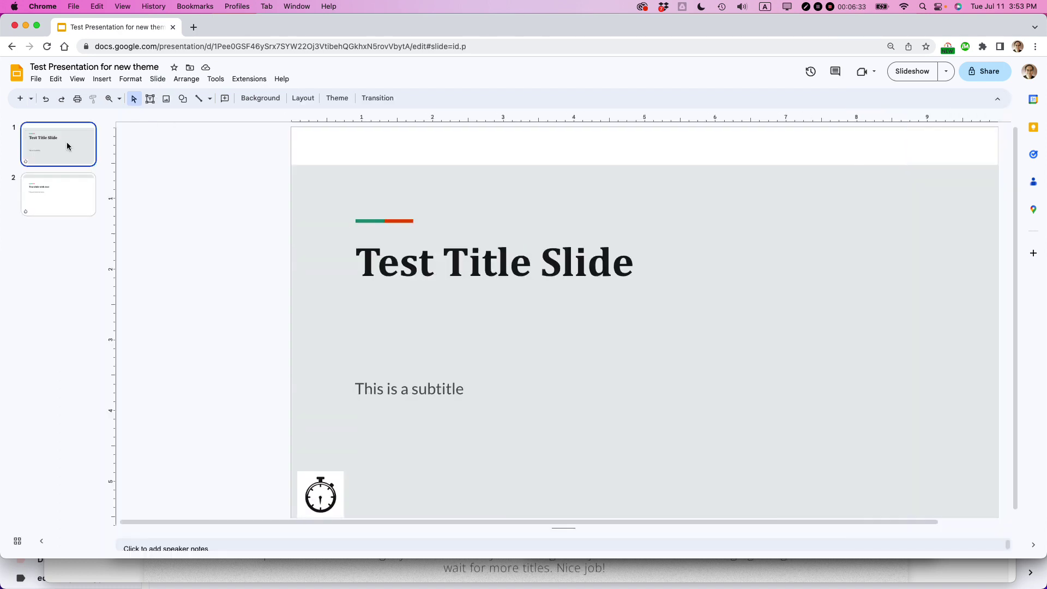
click(68, 189)
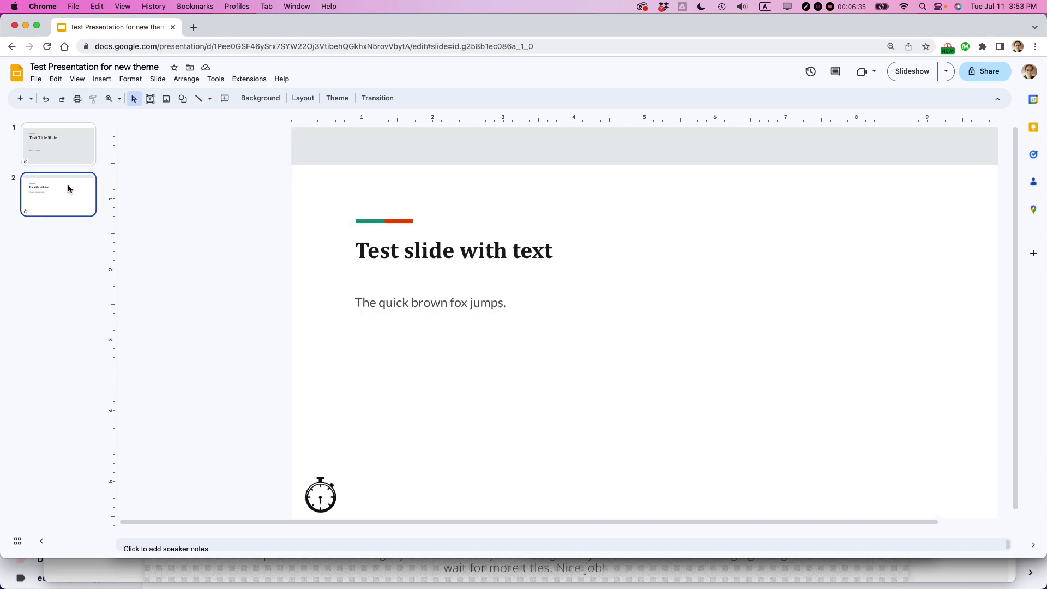
click(100, 78)
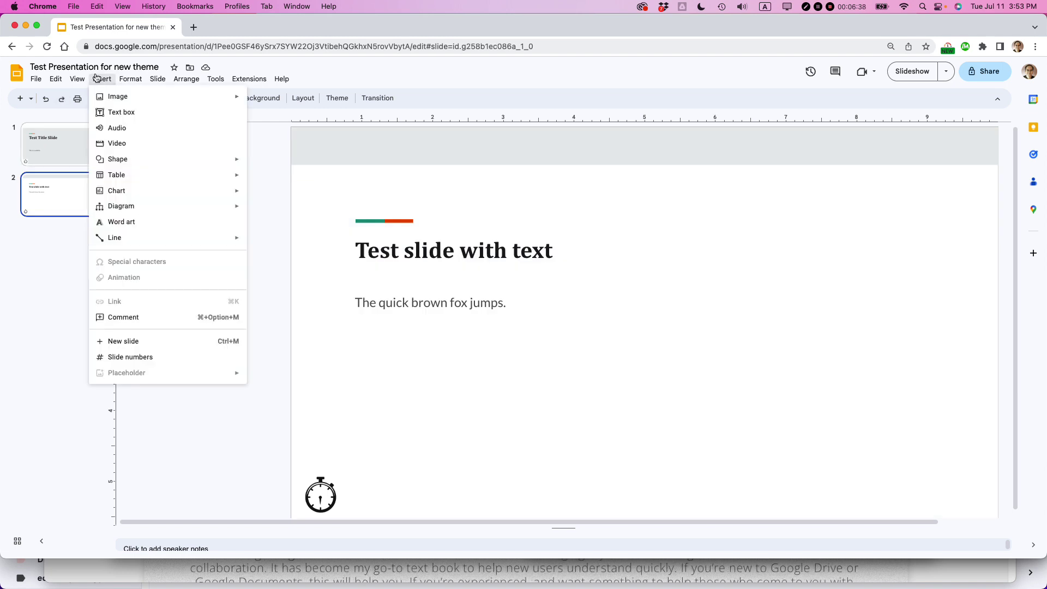
click(129, 340)
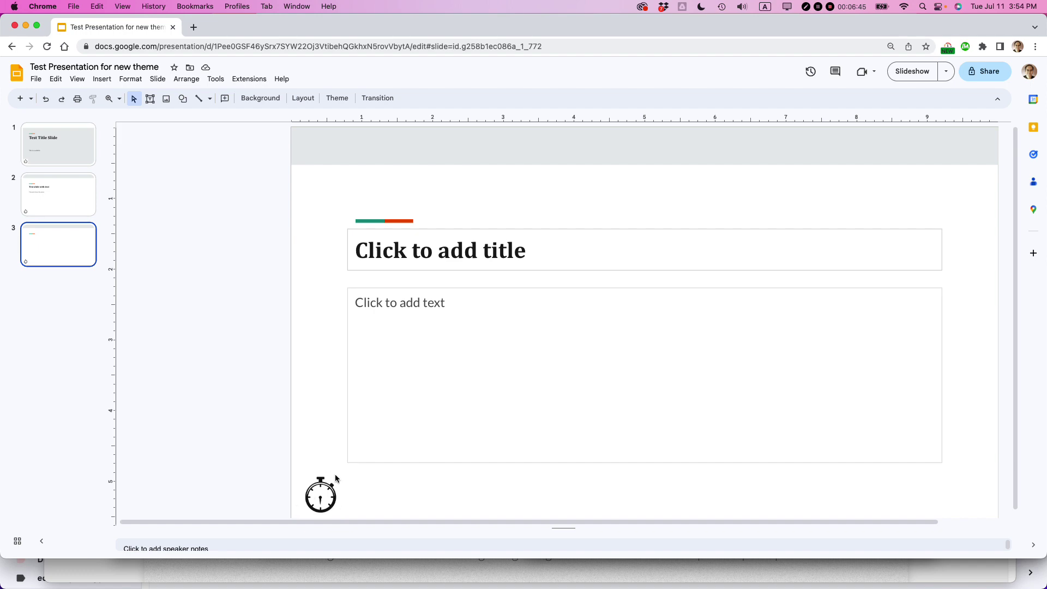
Type 'This is bullet 1', 'This is bullet 2 indented' and 'This is bullet 3' as separate body lines, then select them.
click(384, 307)
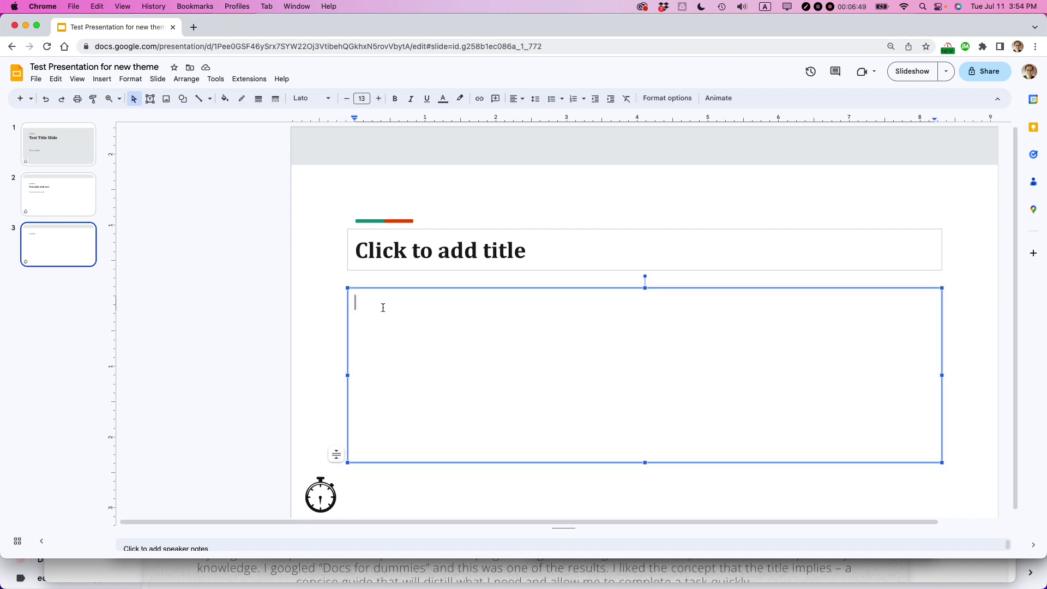
text(This is bullet )
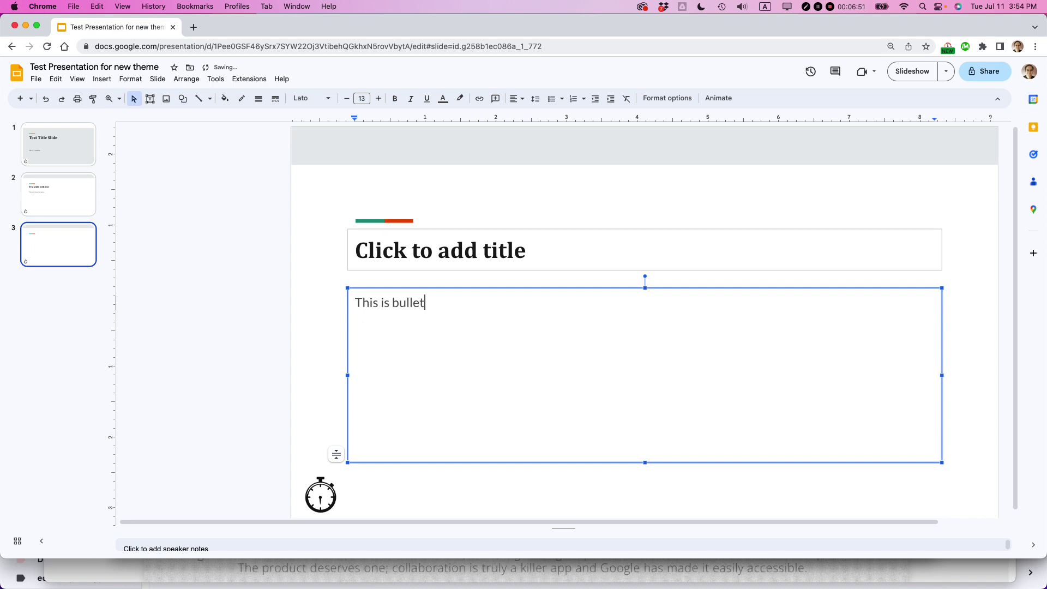
text(1)
key(Return)
text(This is bul)
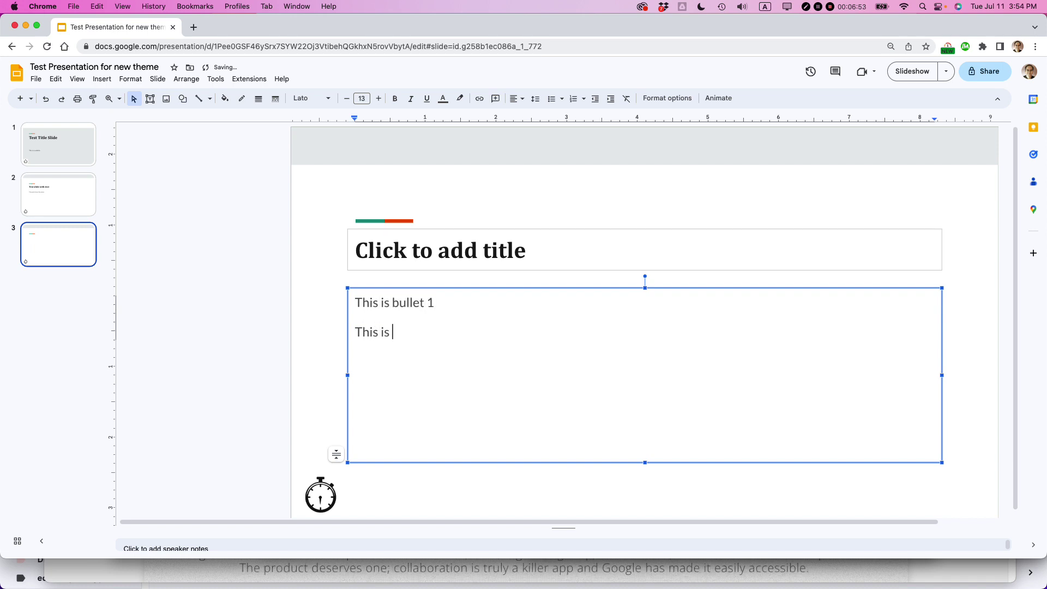
text(let 2 indede)
key(BackSpace)
key(BackSpace)
text(nted)
key(Return)
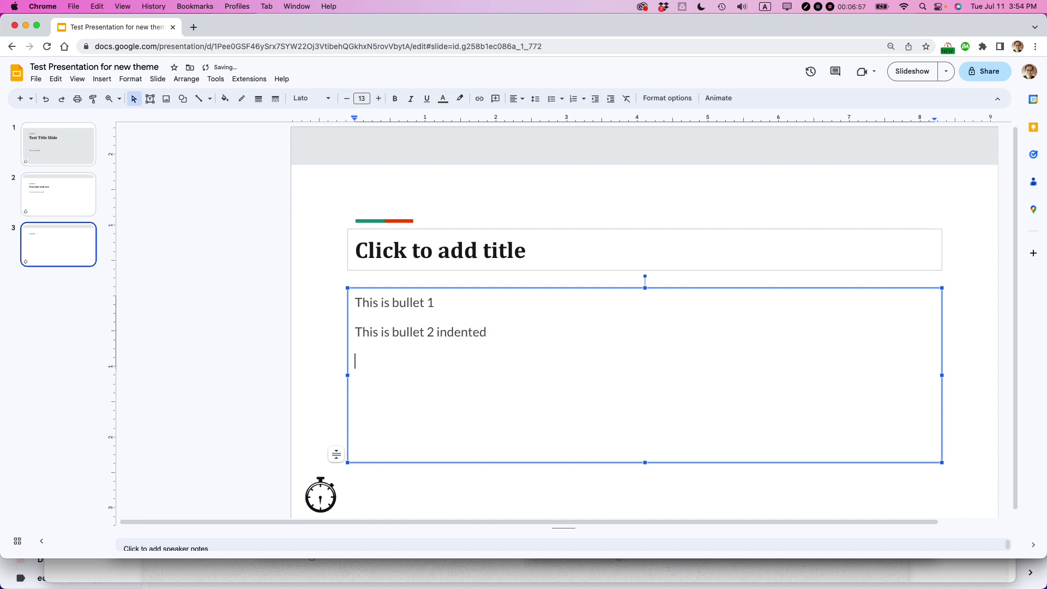
text(This is bullet 3)
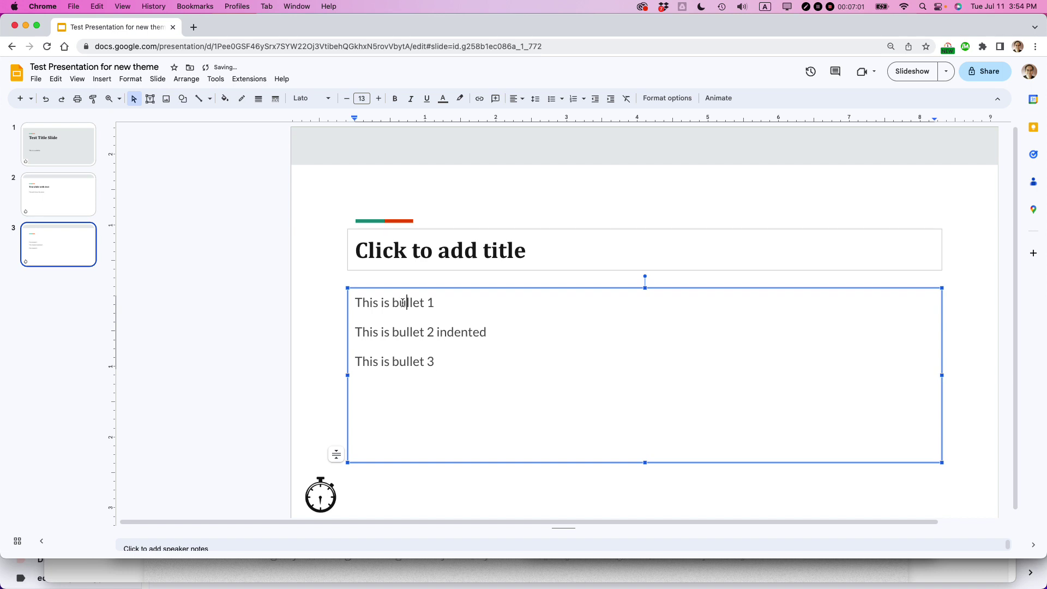
drag(405, 309, 413, 375)
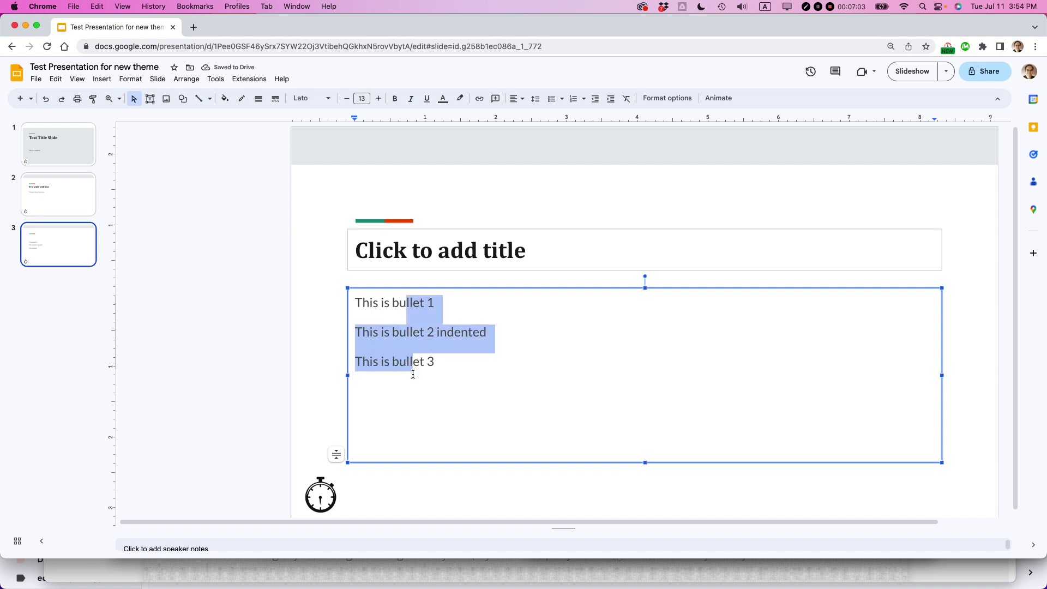
Make the lines a bulleted list and demote bullet 2 to the second, Caveat-styled level.
click(552, 103)
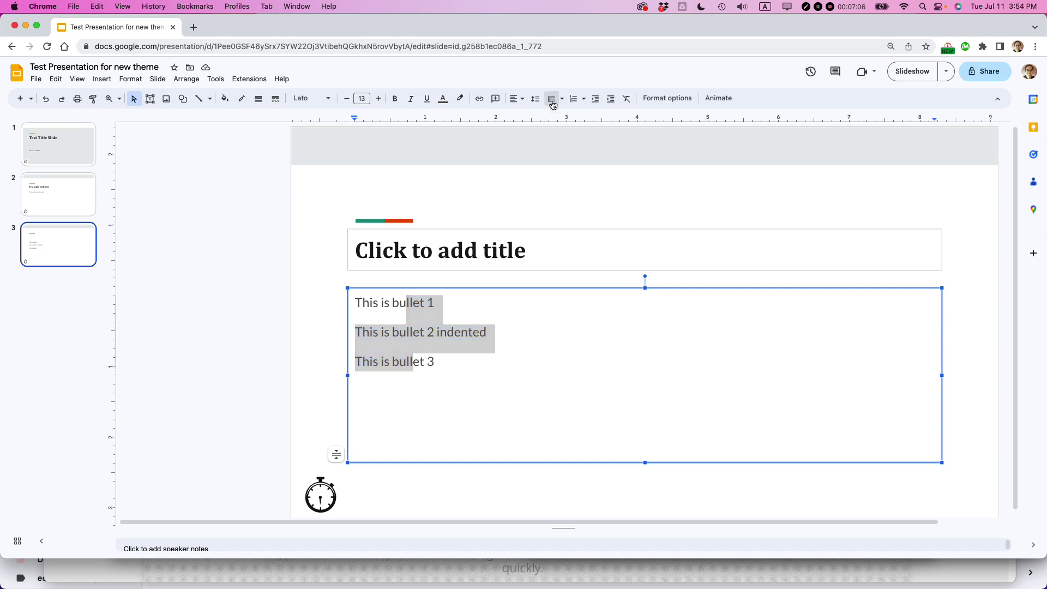
click(408, 303)
click(408, 321)
key(Tab)
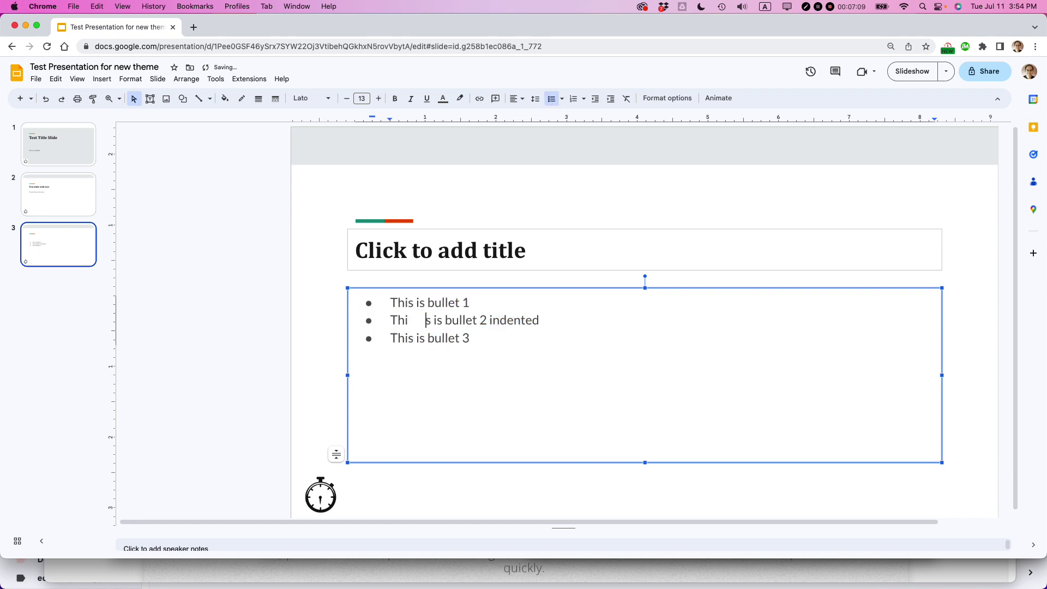
key(BackSpace)
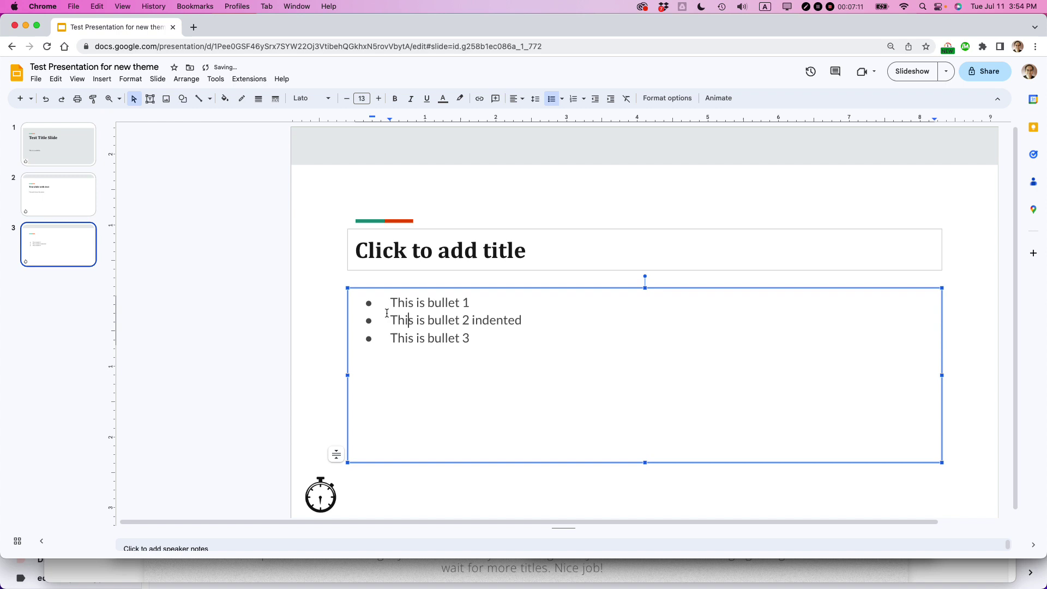
key(Home)
key(Tab)
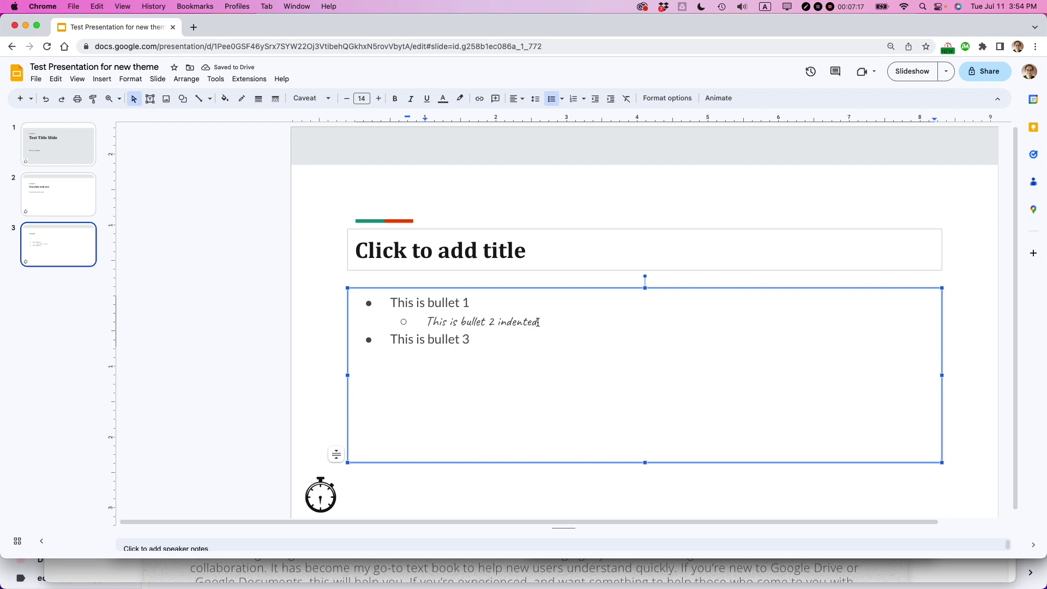
mouse_move(450, 323)
mouse_down()
mouse_move(425, 323)
mouse_move(449, 323)
mouse_up()
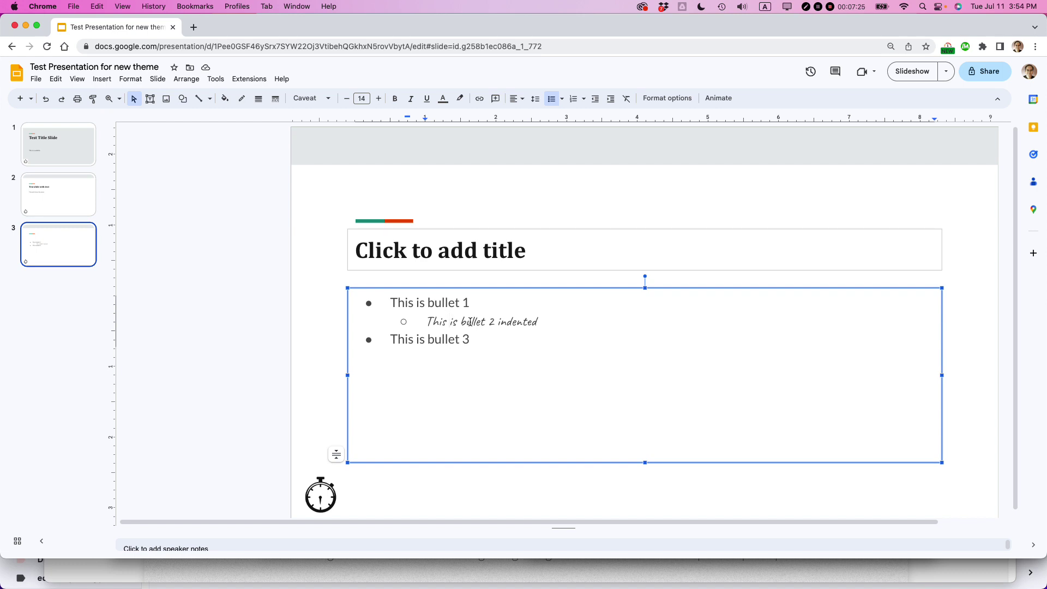
Demote bullet 3 two levels to the third list level and deselect the text box.
click(393, 340)
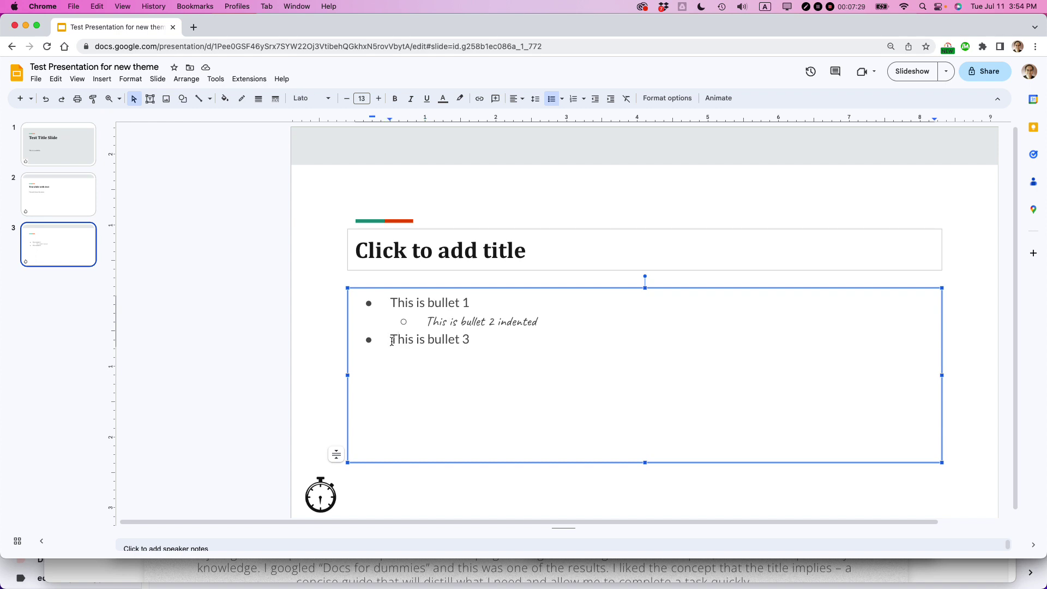
key(Tab)
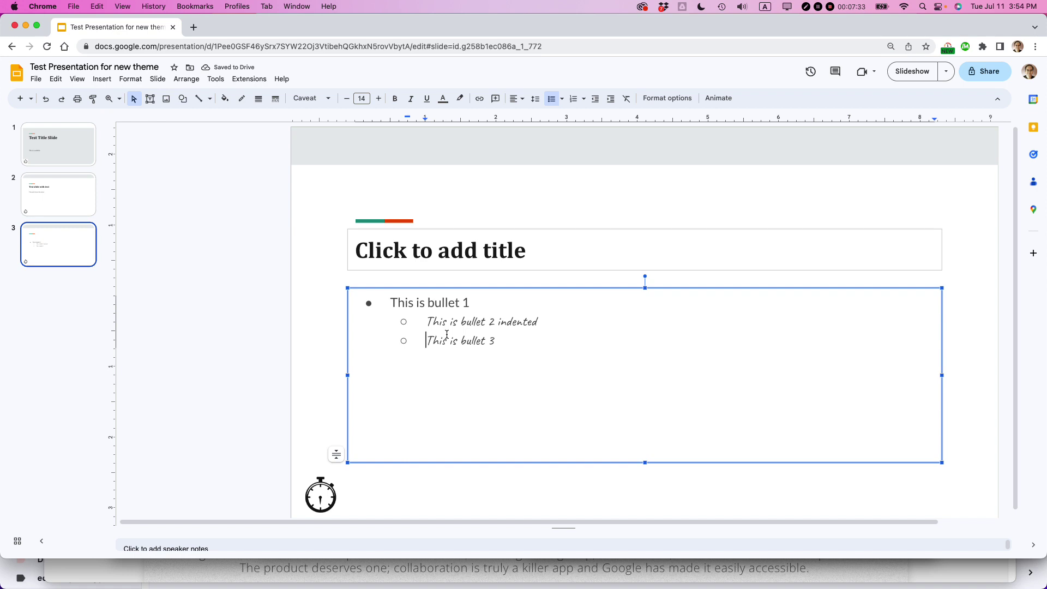
key(Tab)
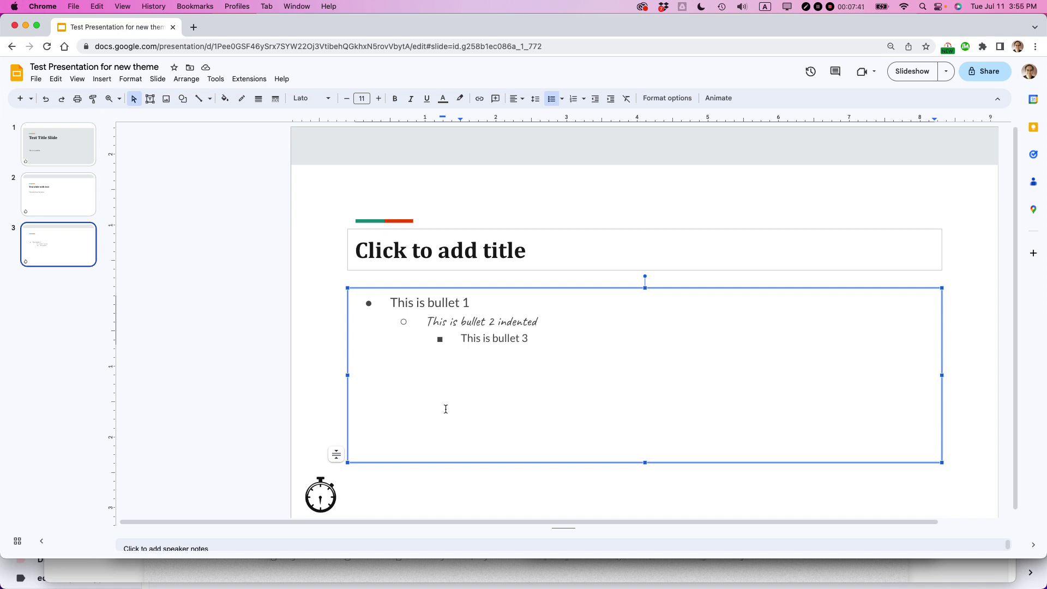
click(205, 261)
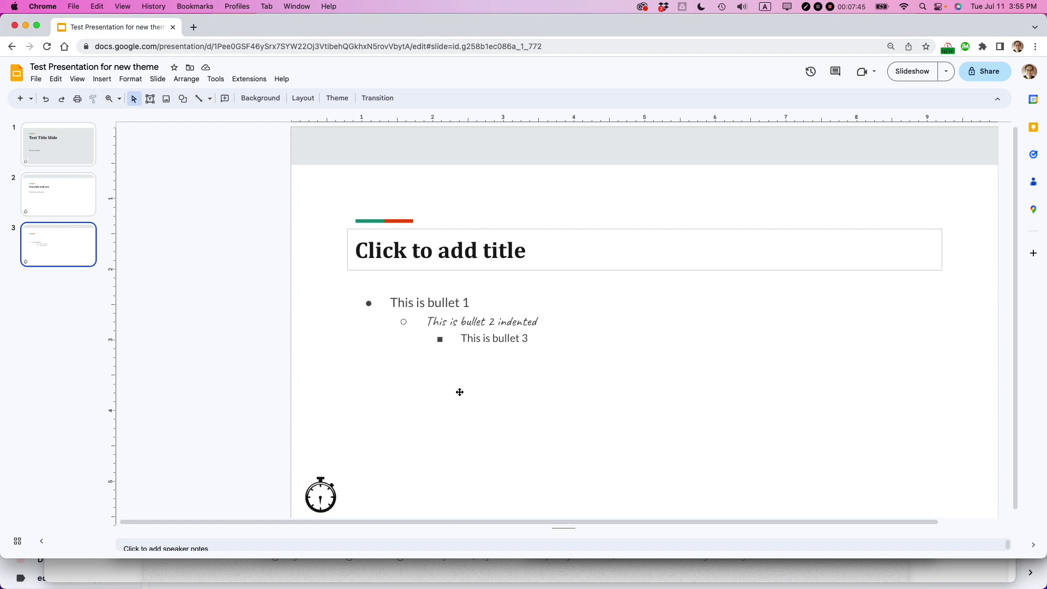
click(36, 80)
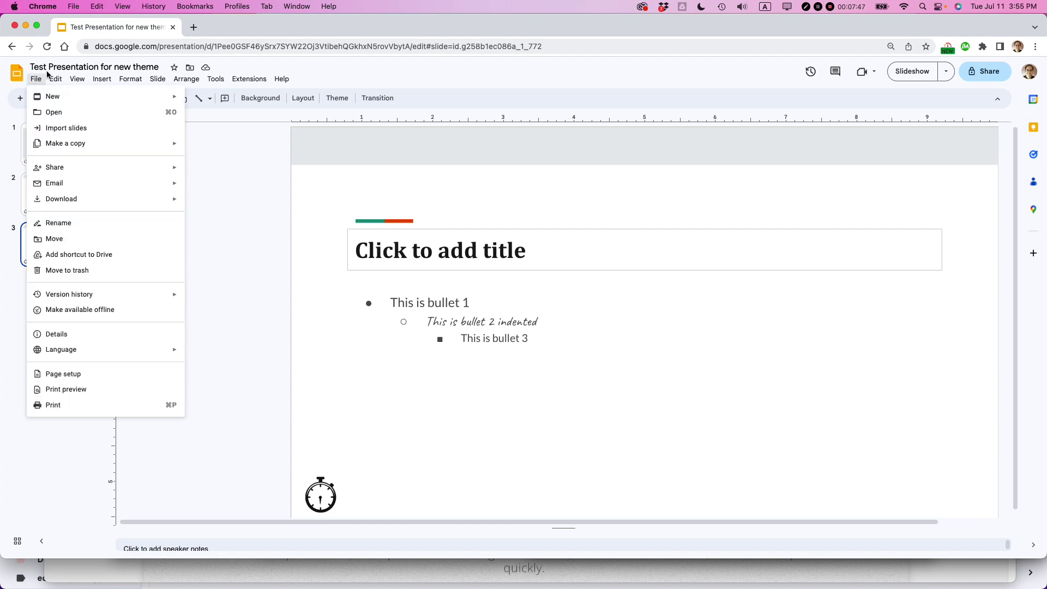
mouse_move(49, 150)
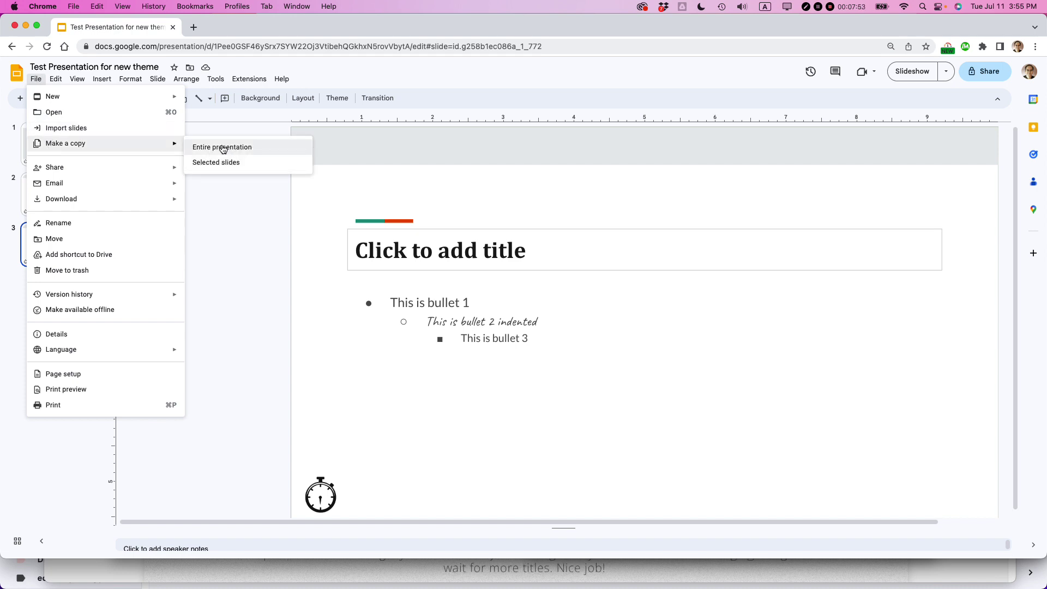
click(263, 270)
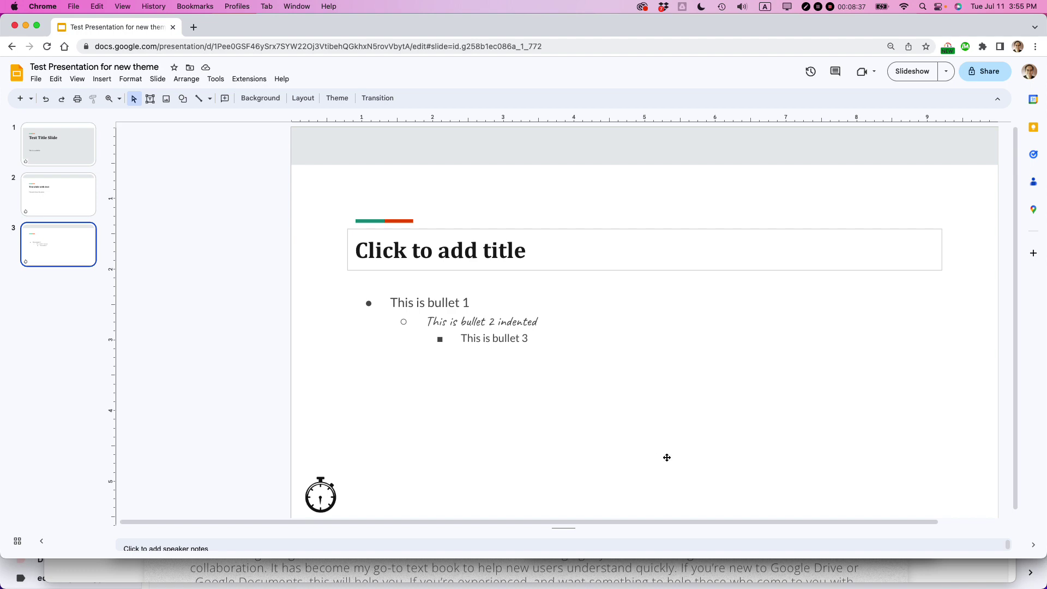
Switch to Safari showing the Google Drive & Docs In 30 Minutes website.
key(super+Tab)
key(super+Tab)
key(super+Tab)
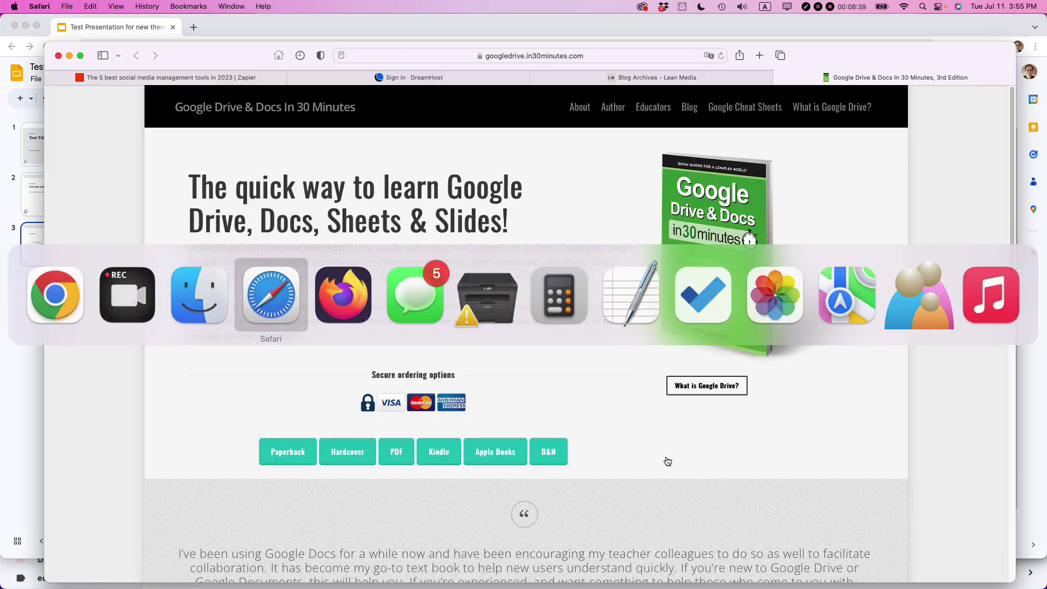